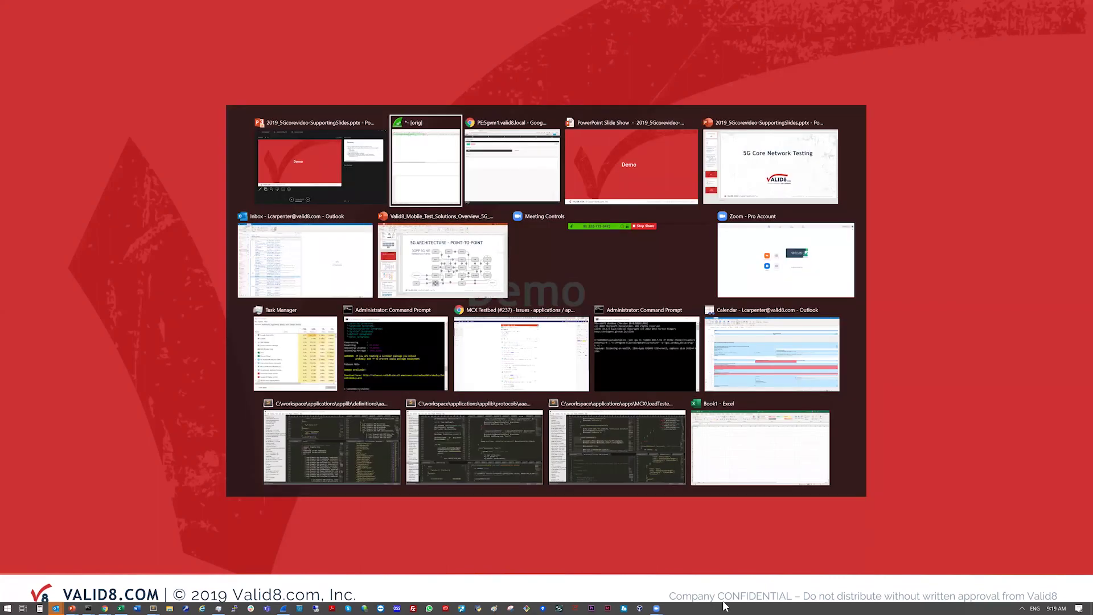
key("alt+Tab")
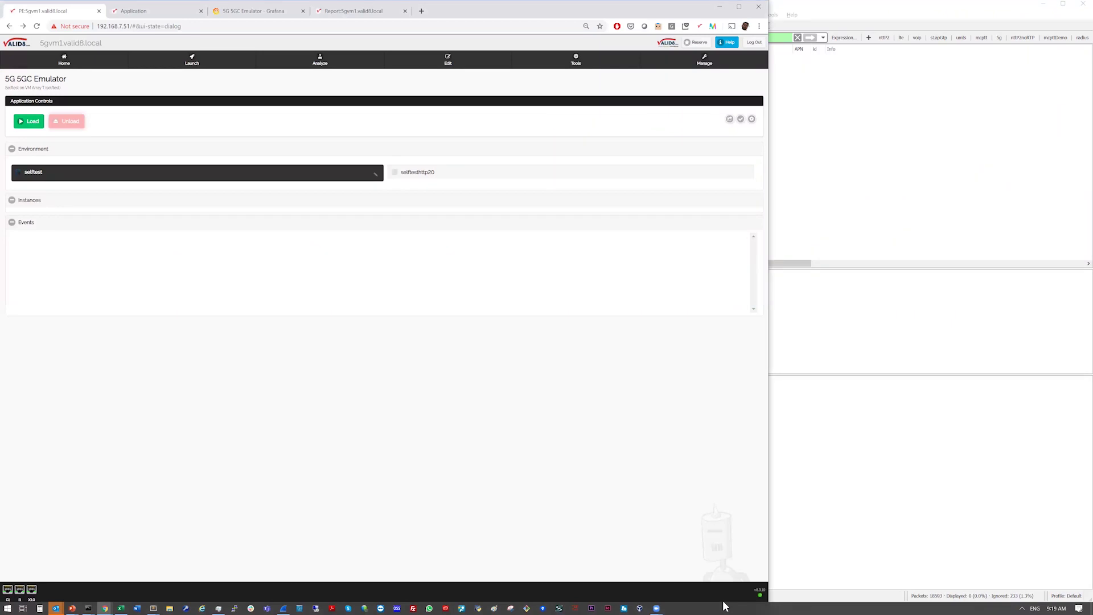
Switch to the emulator and load the selftest environment so all core instances run.
left_click(34, 125)
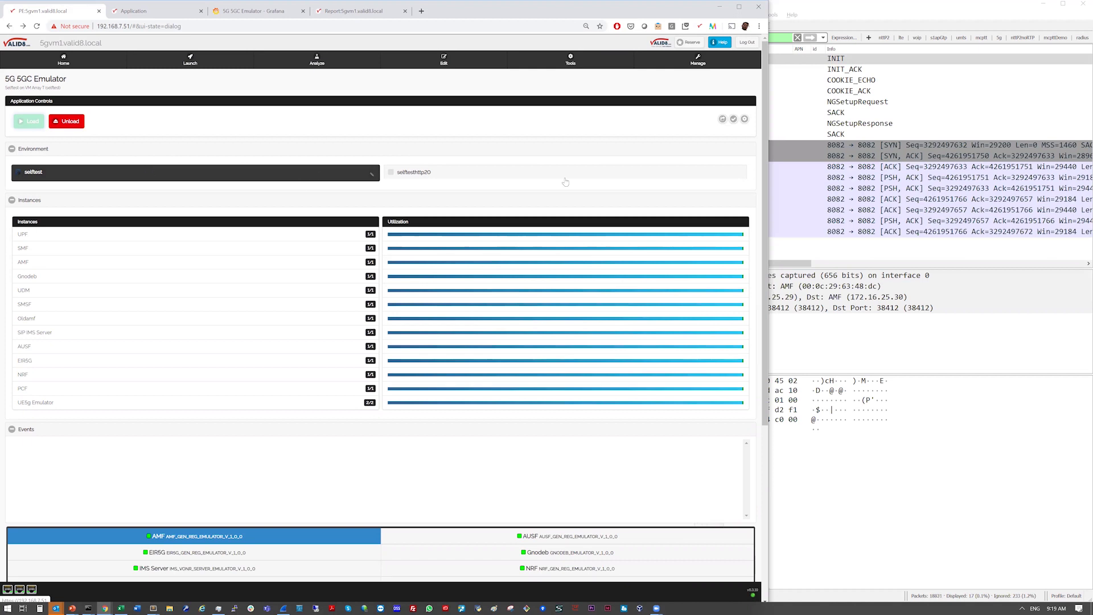
left_click(696, 63)
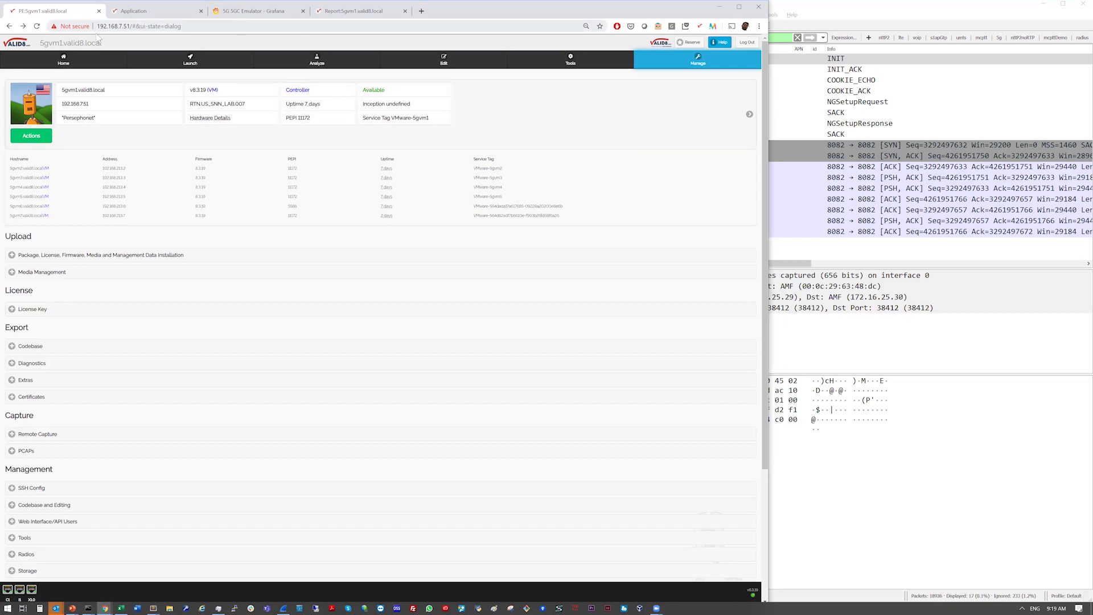
left_click(62, 62)
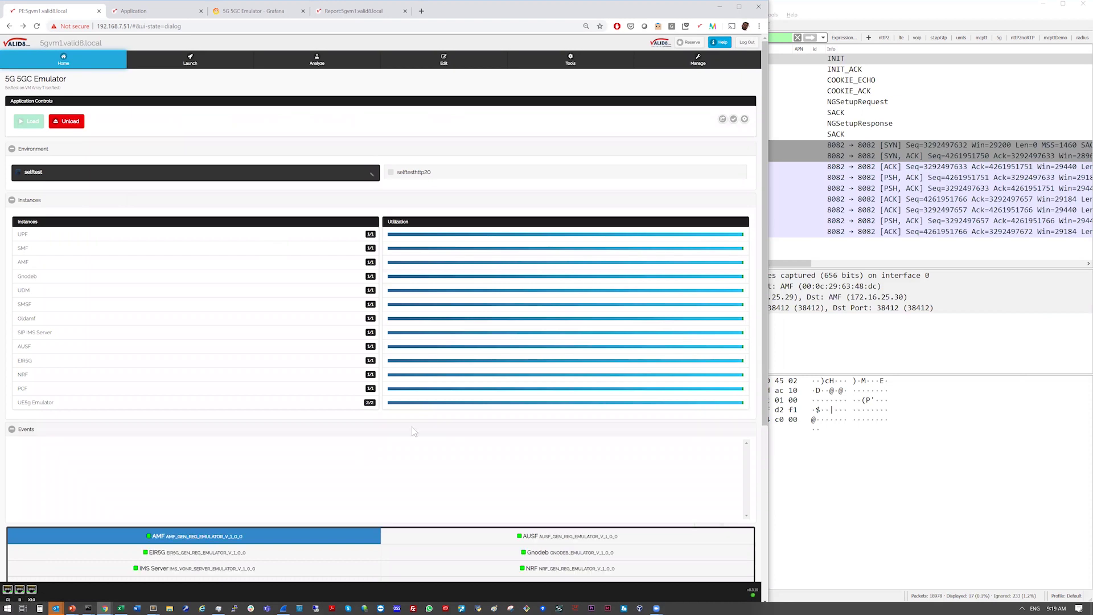
Scroll down to the AMF Controls panel showing program AMF_GEN_REG_EMULATOR_V_1_0_0 and its NRF commands.
scroll(116, 210, "down", 1)
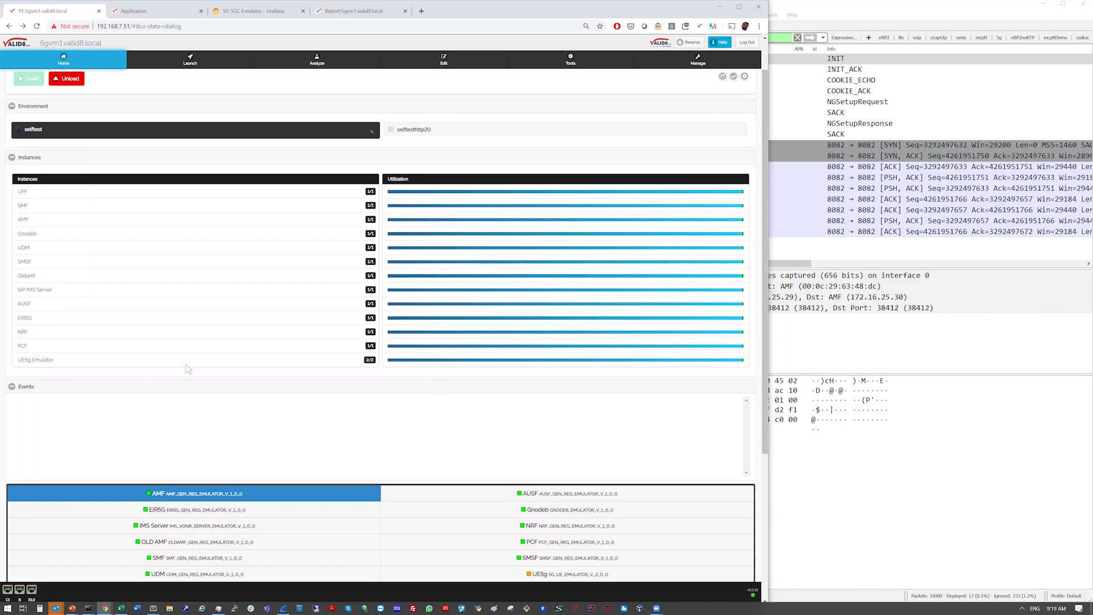
scroll(398, 383, "down", 1)
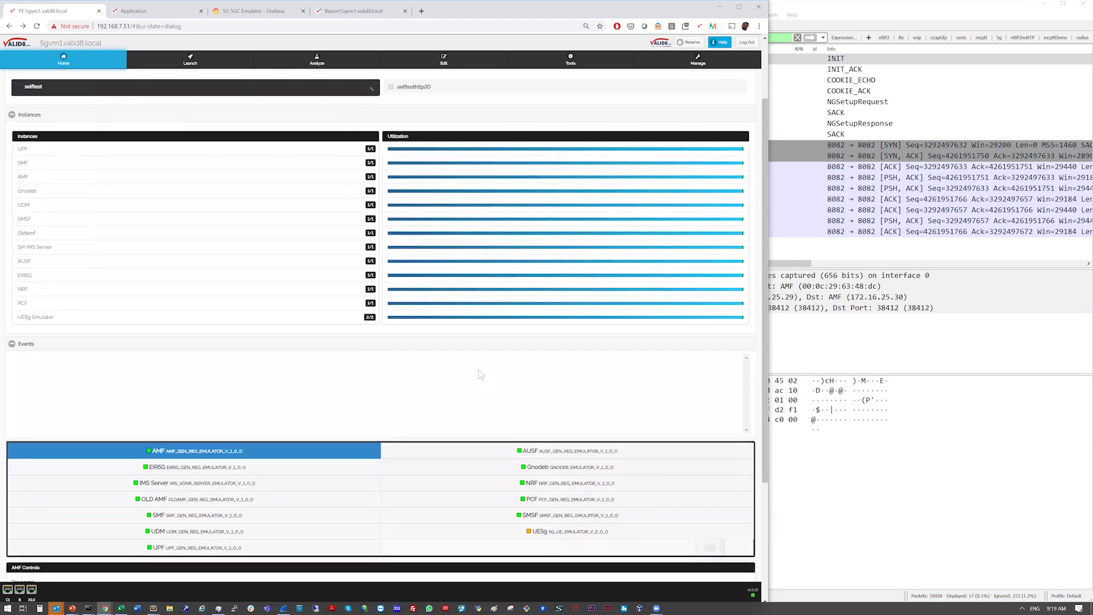
scroll(498, 373, "down", 2)
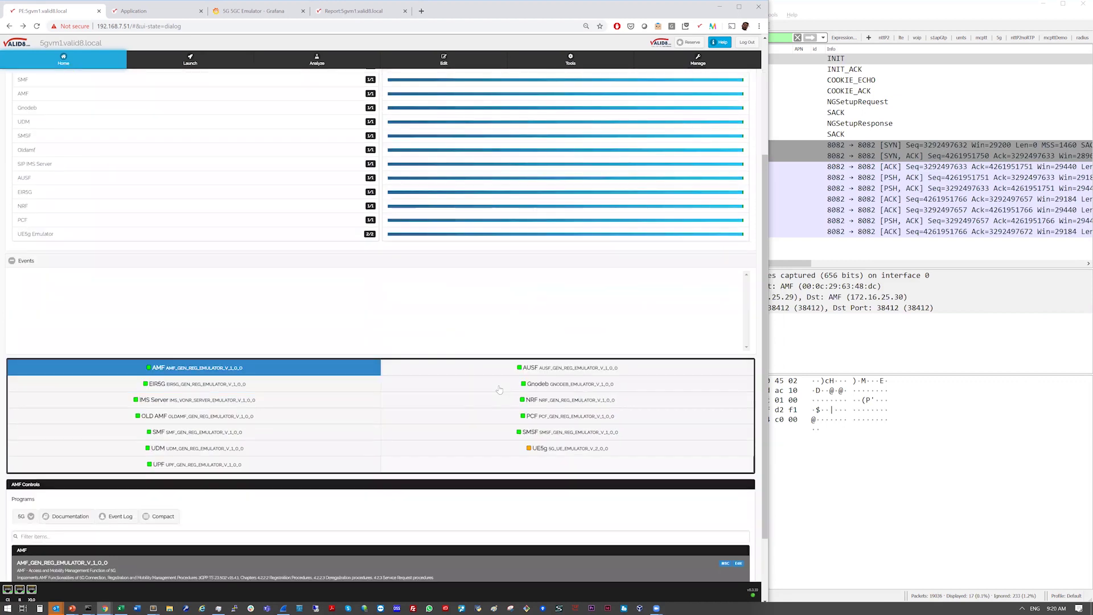
scroll(499, 390, "down", 1)
scroll(557, 280, "down", 1)
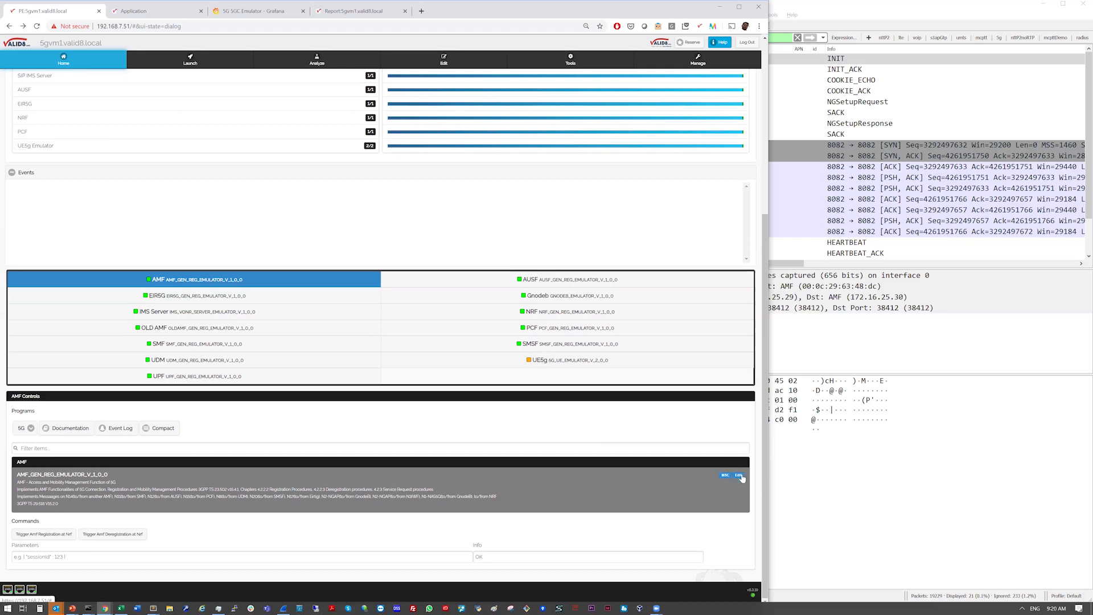
Show the UE5g controls, scroll through the registration ladder diagram, then close it.
left_click(596, 361)
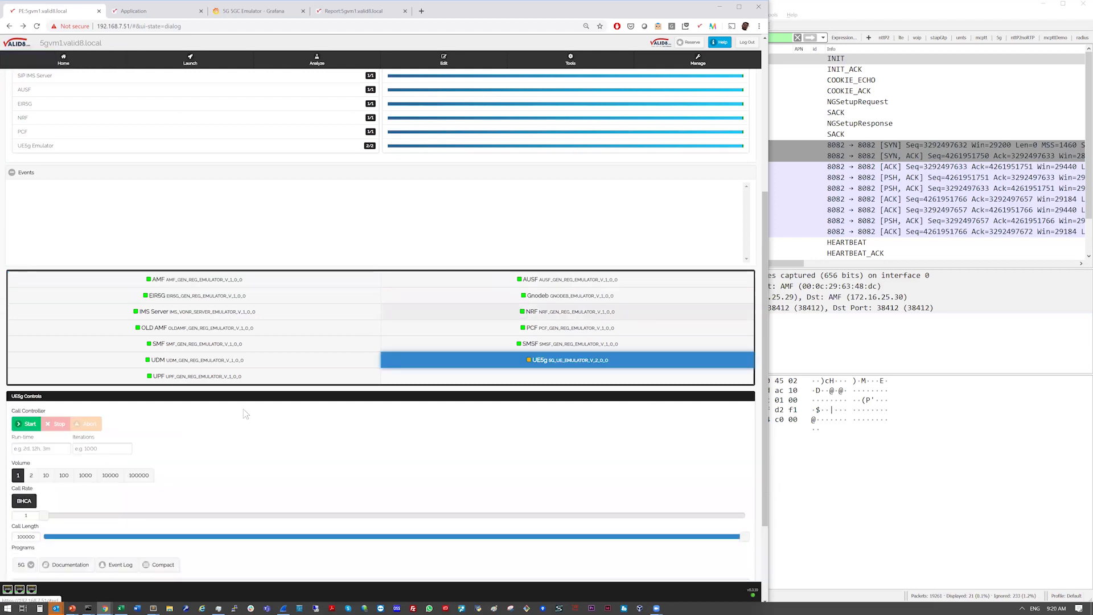
scroll(396, 458, "down", 1)
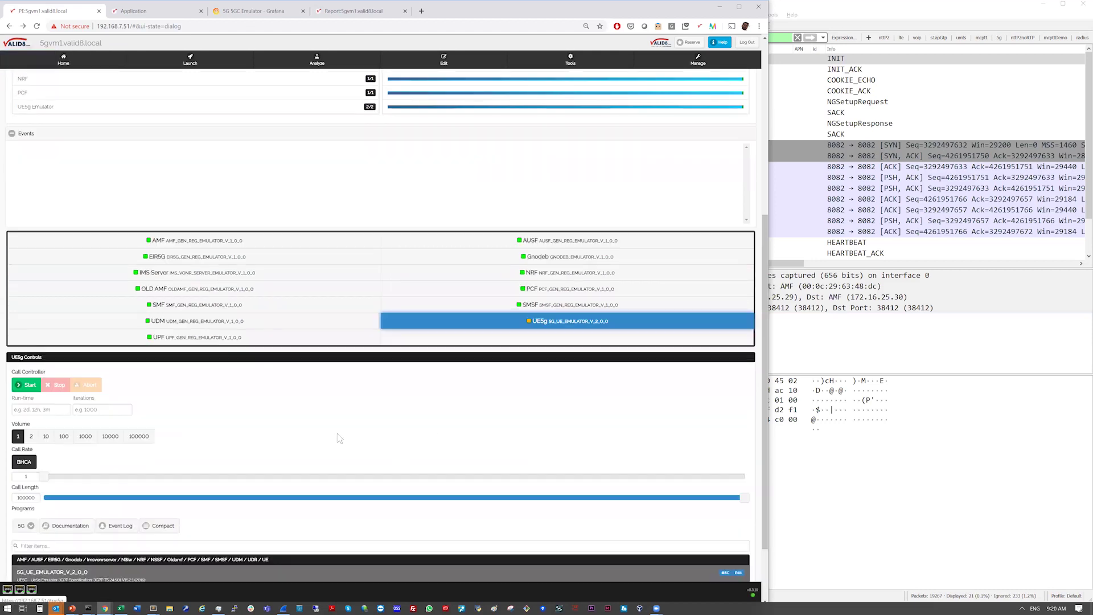
scroll(364, 450, "down", 2)
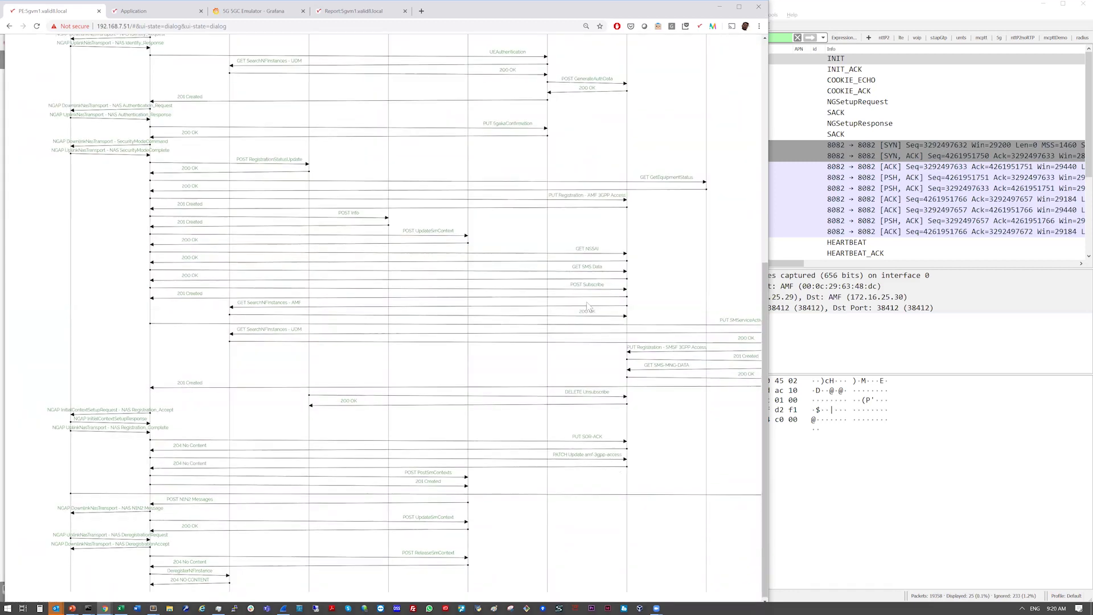
scroll(586, 302, "up", 7)
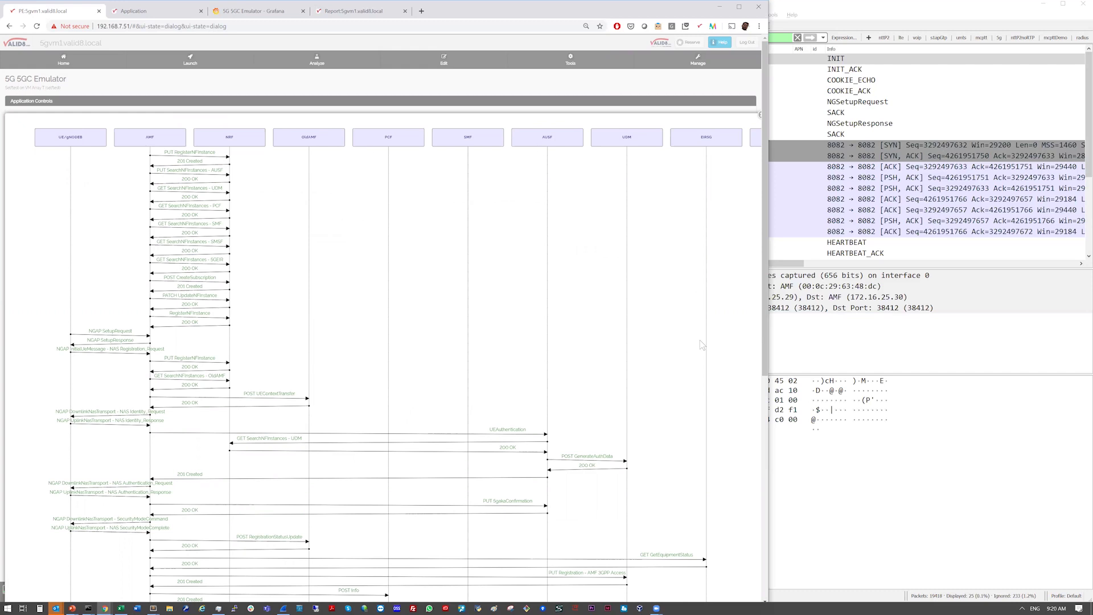
scroll(703, 344, "down", 3)
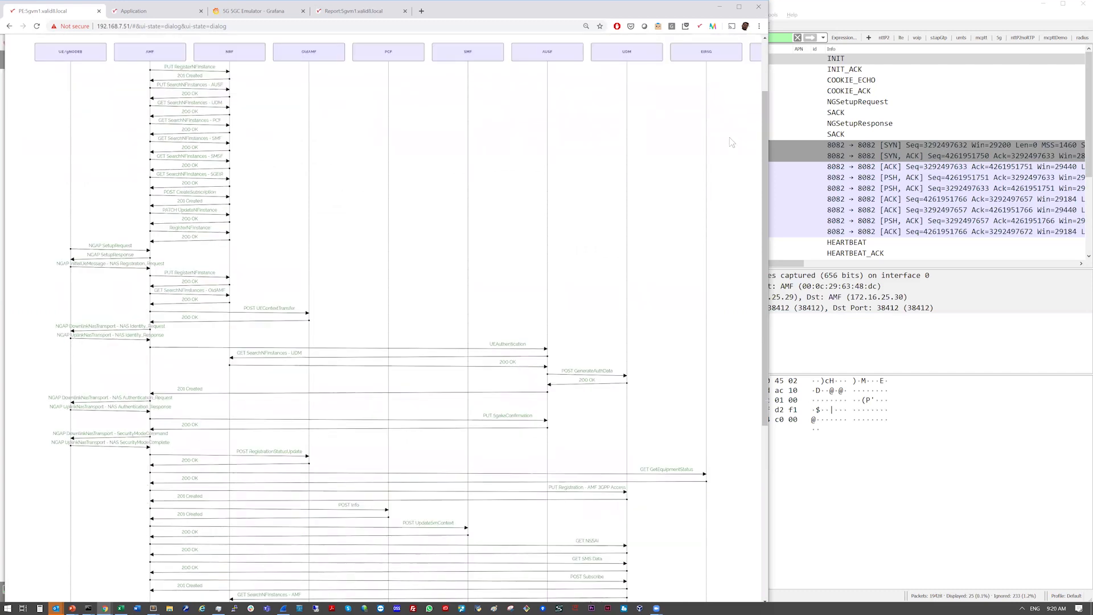
scroll(752, 91, "up", 3)
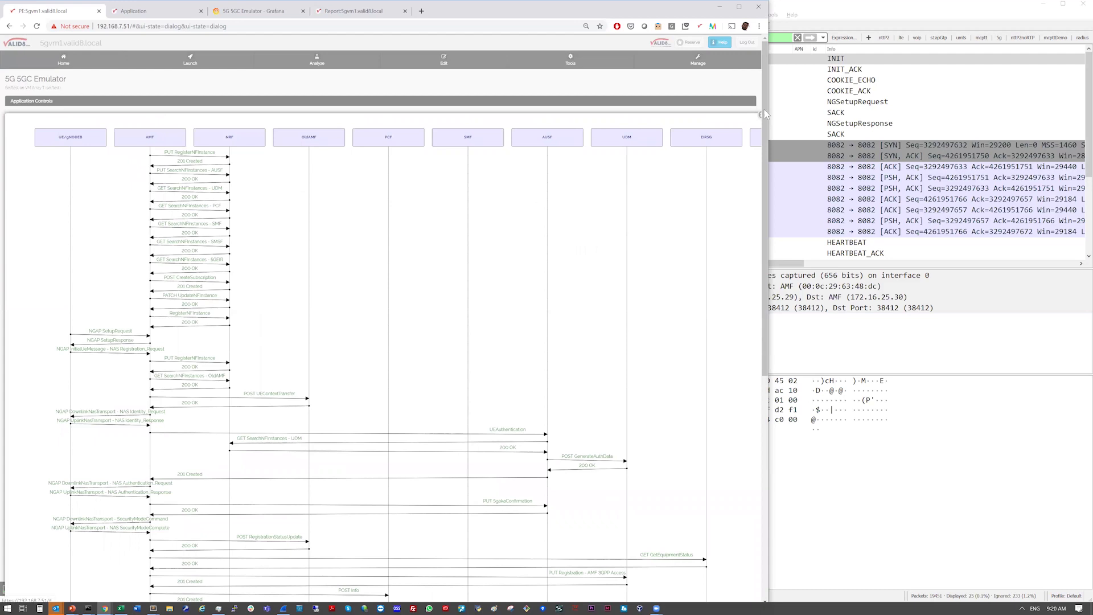
key("Escape")
In Wireshark, expand the NGSetupRequest's NGAP tree to GlobalRANNodeID and SupportedTAList (tAC 1048576).
left_click(870, 14)
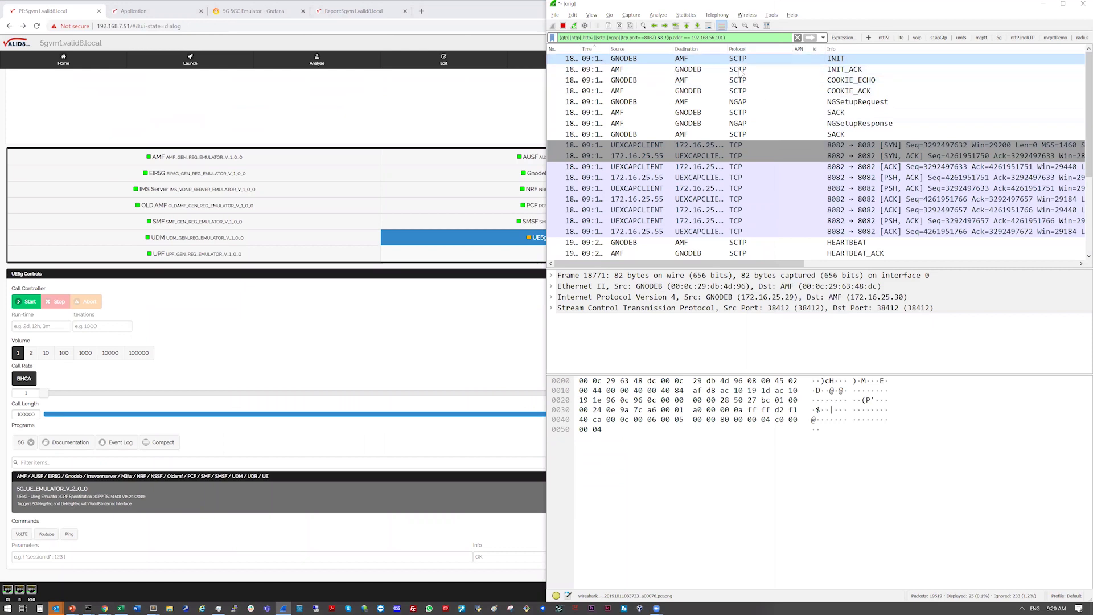
scroll(895, 183, "down", 2)
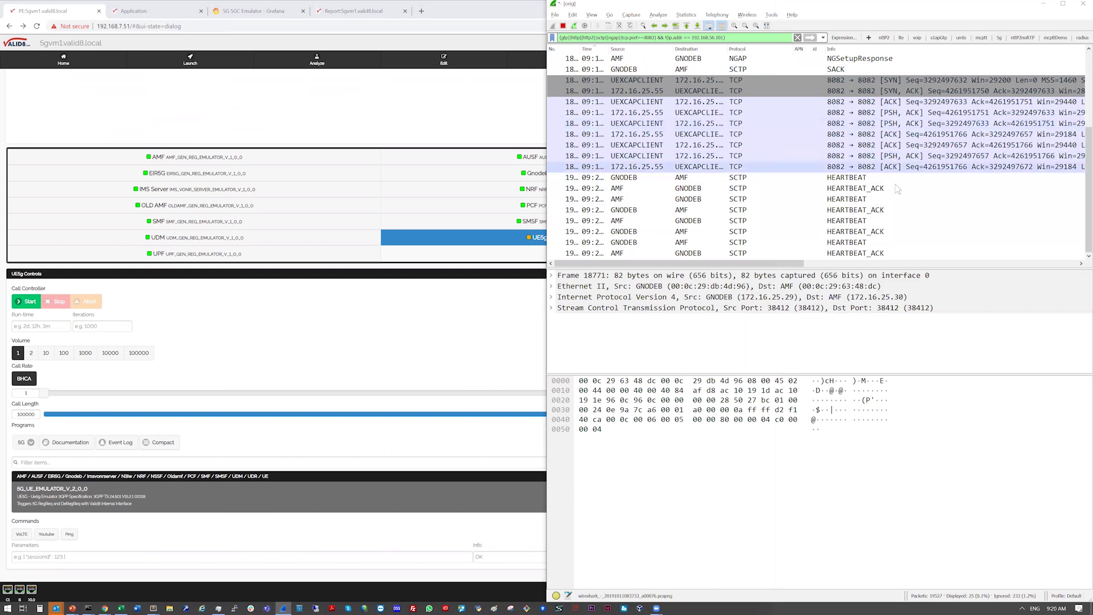
scroll(891, 190, "up", 2)
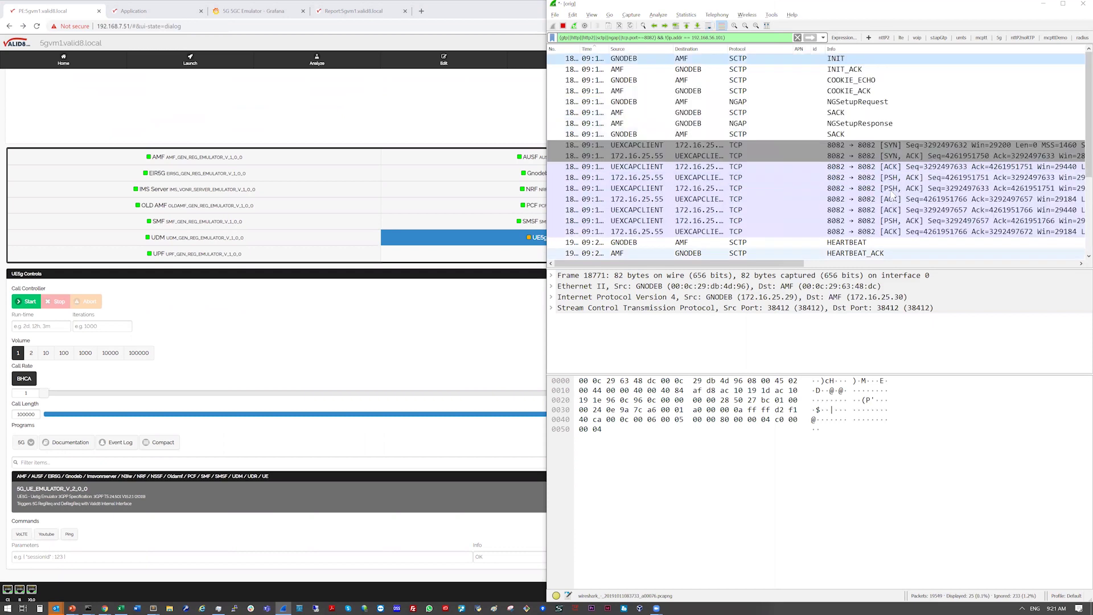
left_click(850, 103)
double_click(679, 319)
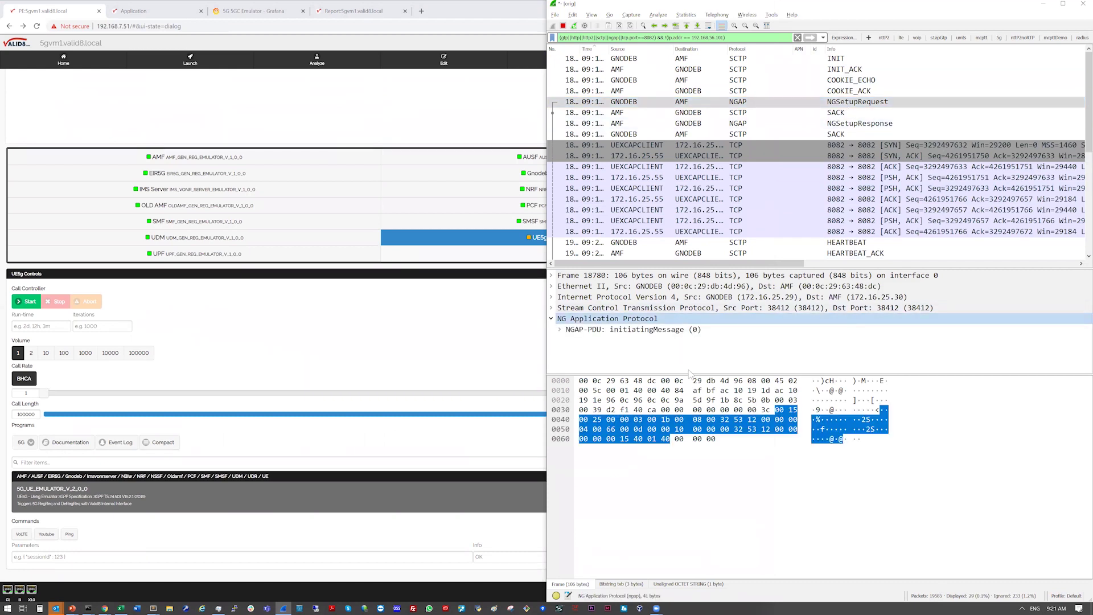
key("shift+Right")
left_click_drag(682, 373, 710, 488)
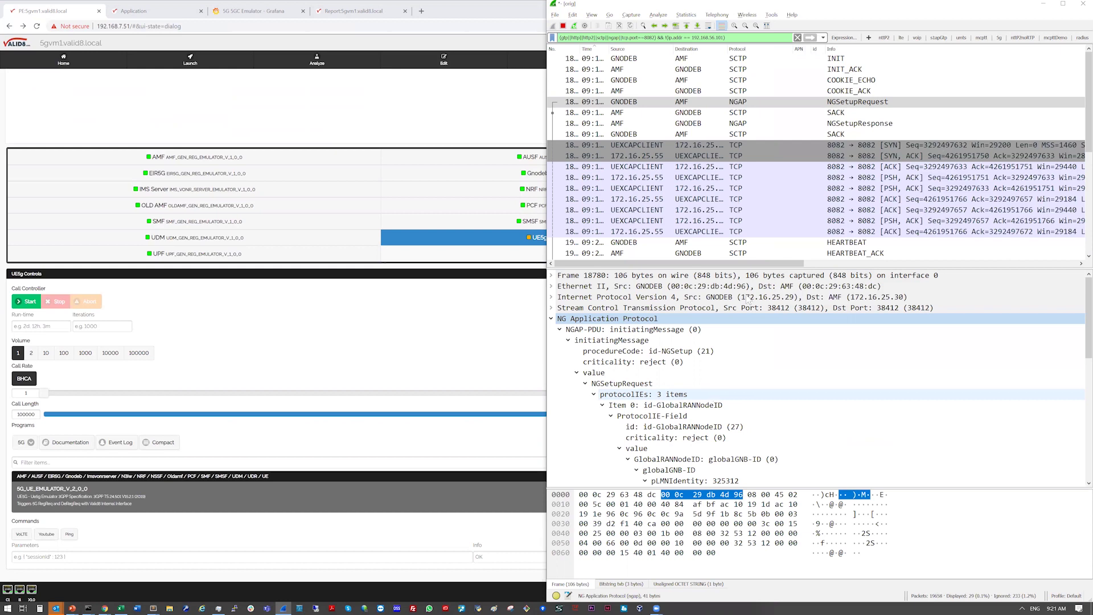
scroll(804, 330, "down", 3)
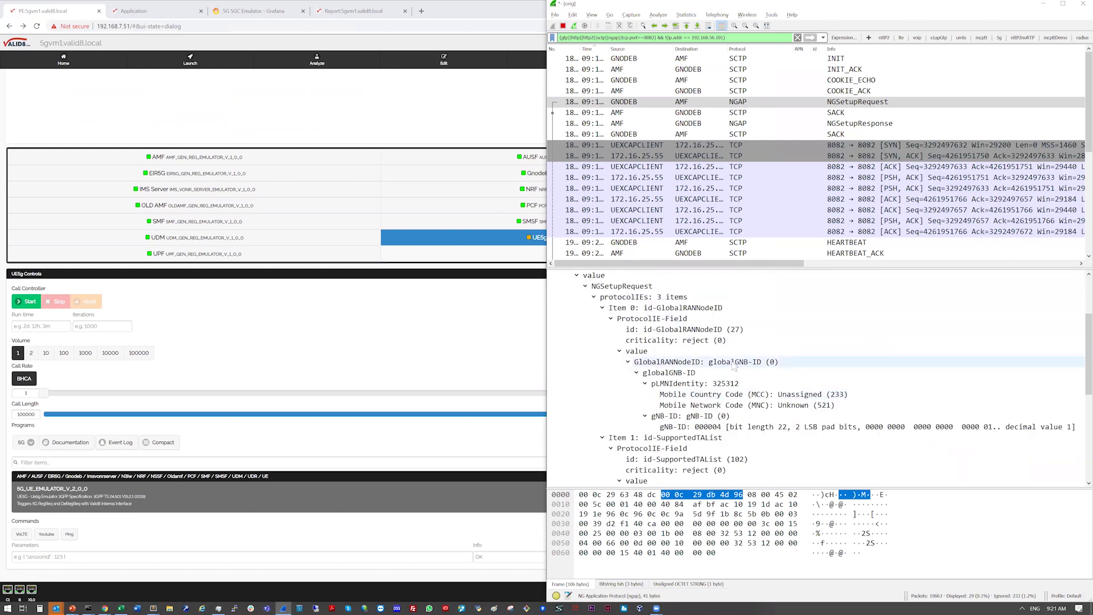
scroll(739, 393, "down", 2)
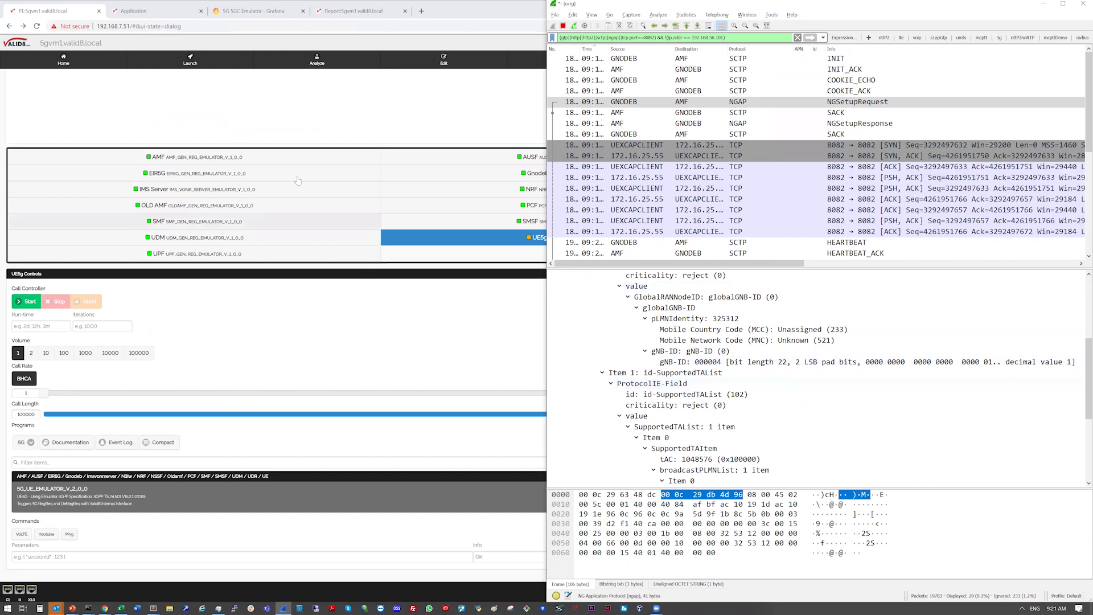
Reload the softphone page, power on both softphones, enlarge the view and connect the first one.
left_click(153, 11)
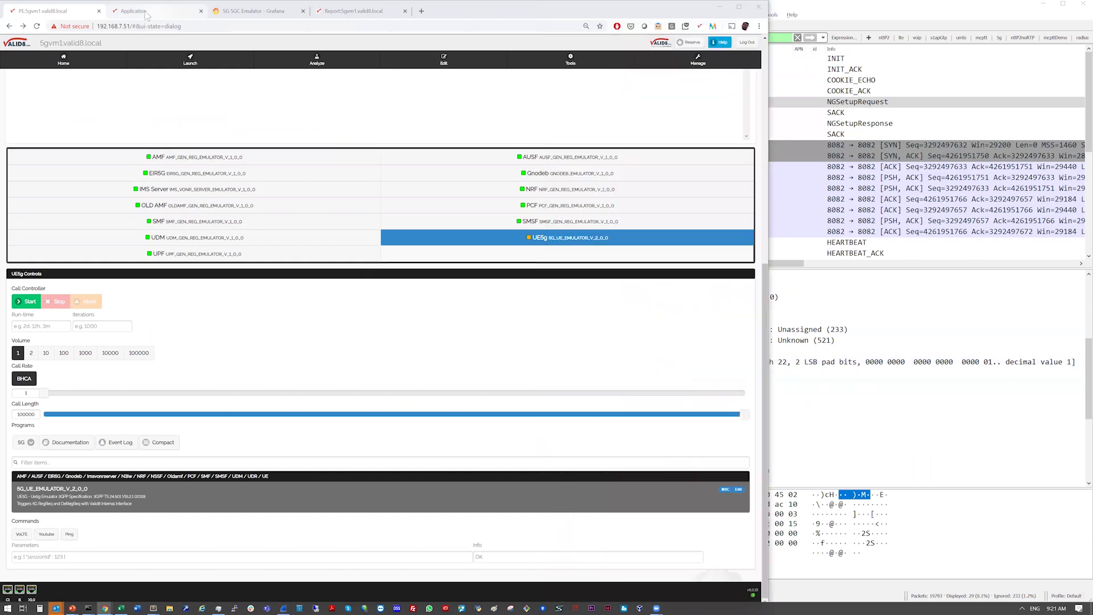
left_click(37, 27)
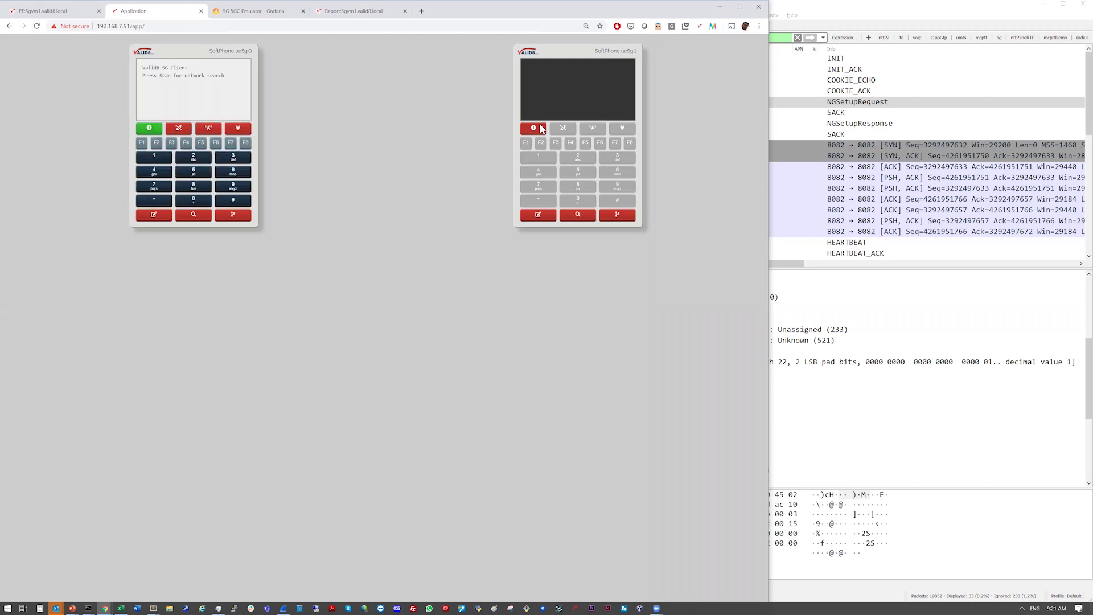
left_click(539, 129)
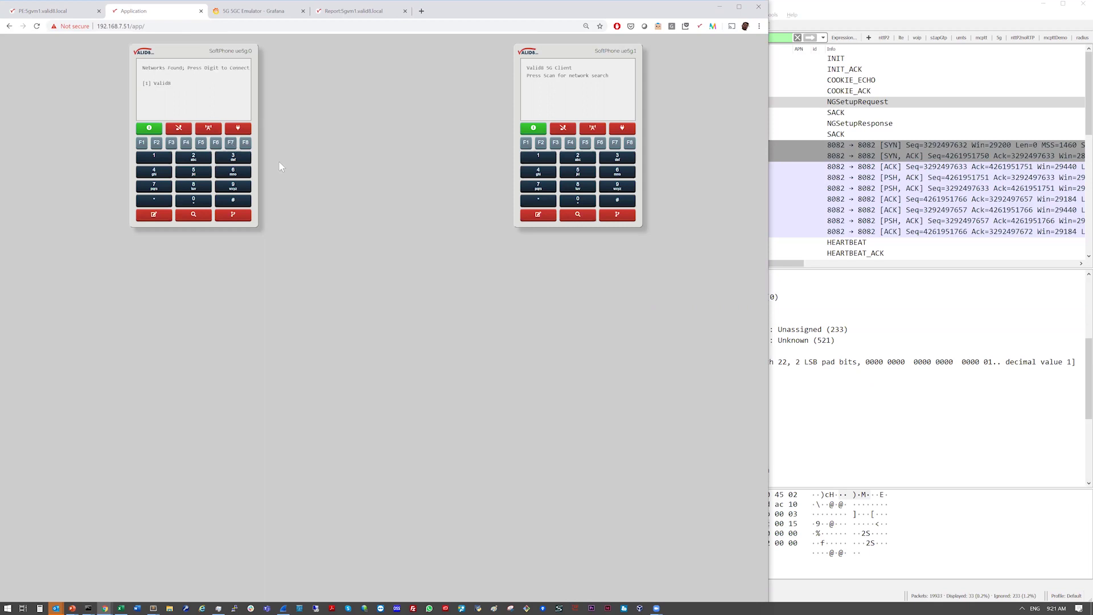
key("ctrl+plus")
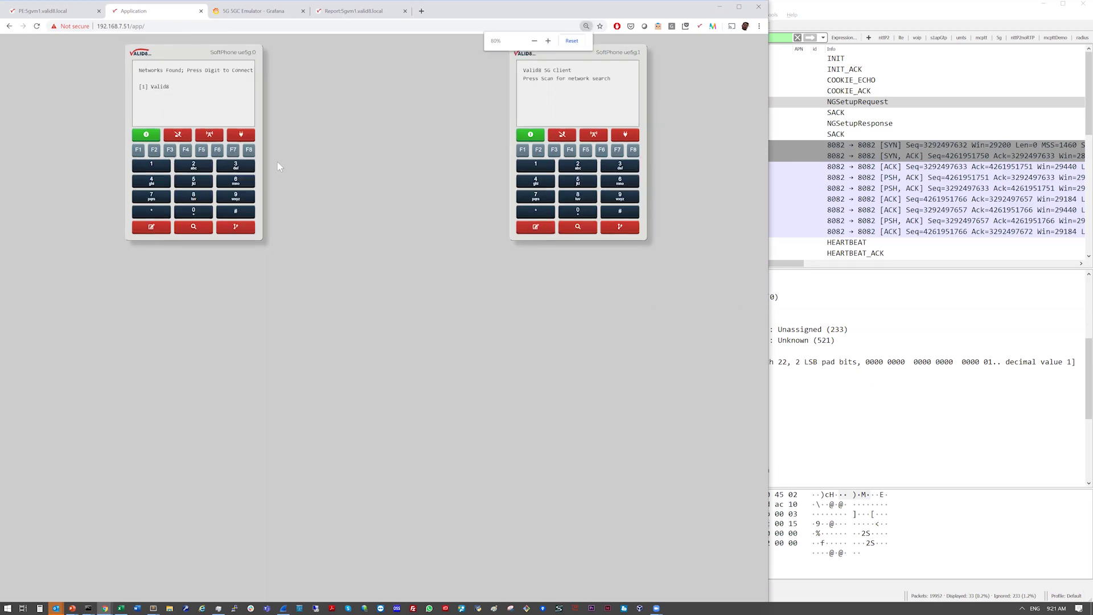
left_click(152, 164)
Check the Identity request packet in Wireshark, then trigger a SIP REGISTER from the first softphone.
left_click(983, 21)
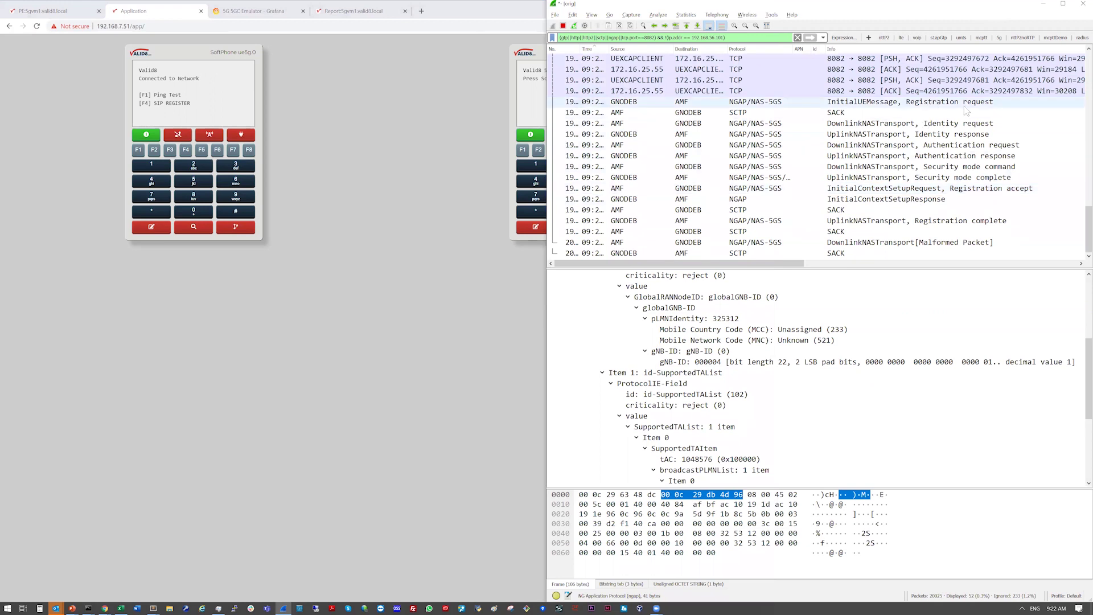
left_click(948, 124)
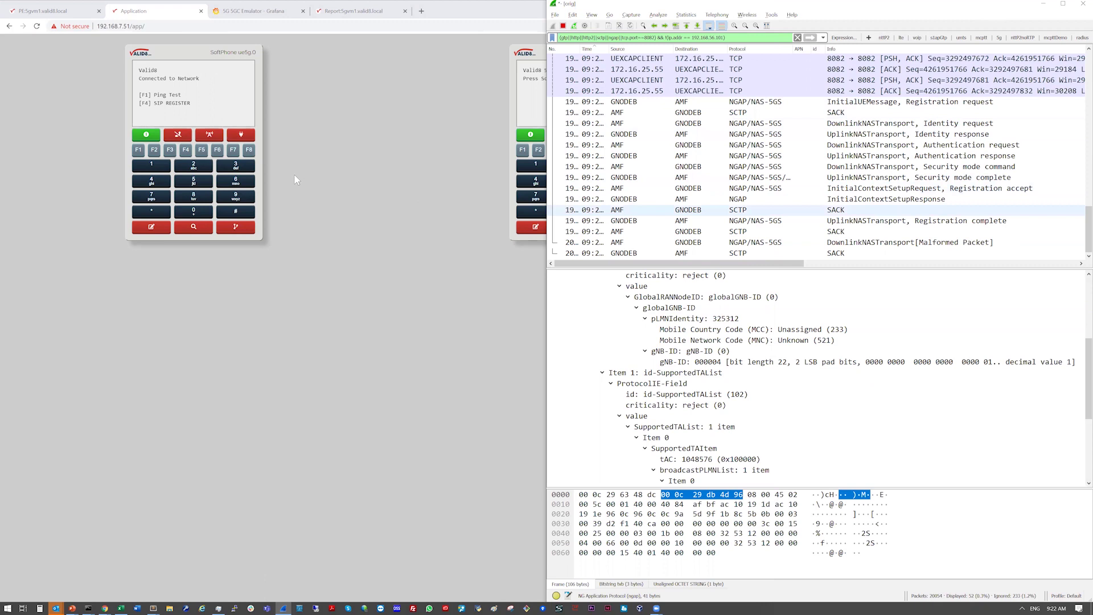
left_click(185, 151)
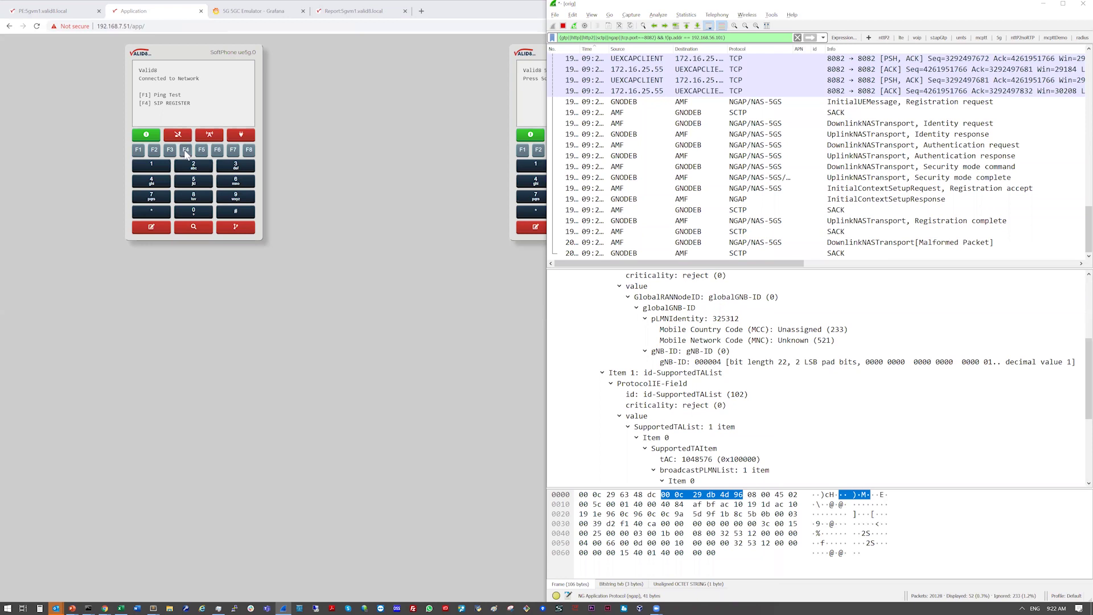
Send a SIP REGISTER from softphone ue5g.0 and expand its Session Initiation Protocol layer in Wireshark.
left_click(217, 157)
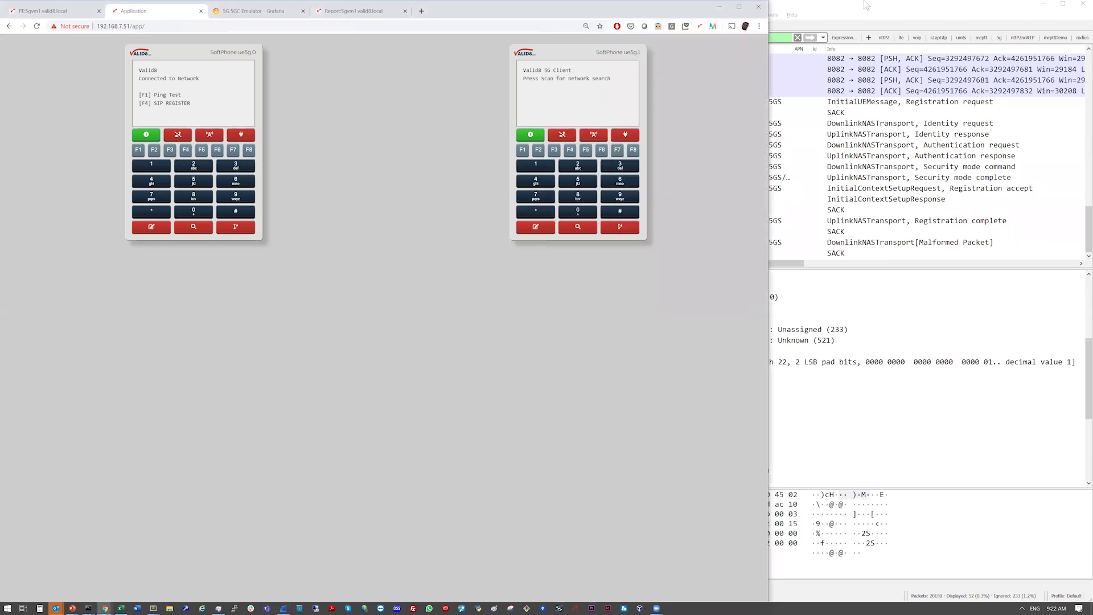
left_click(873, 9)
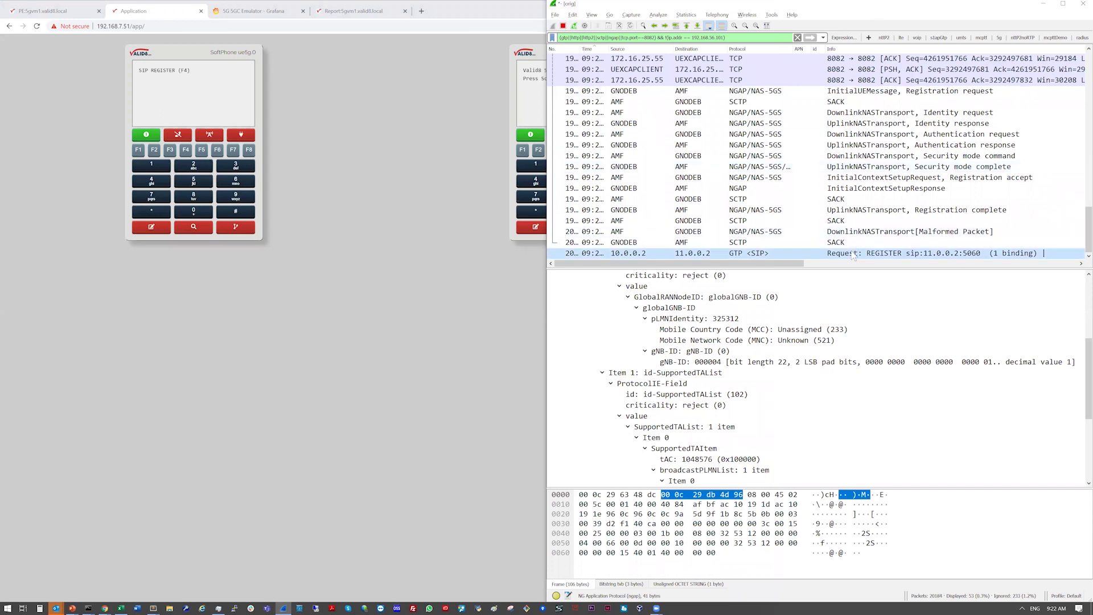
left_click(775, 254)
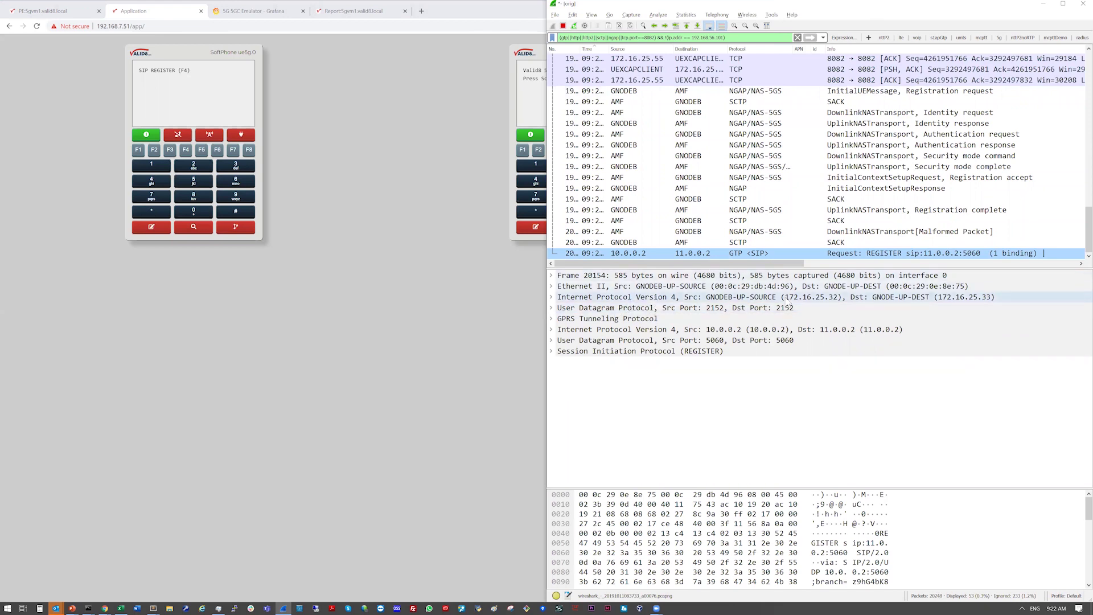
double_click(629, 351)
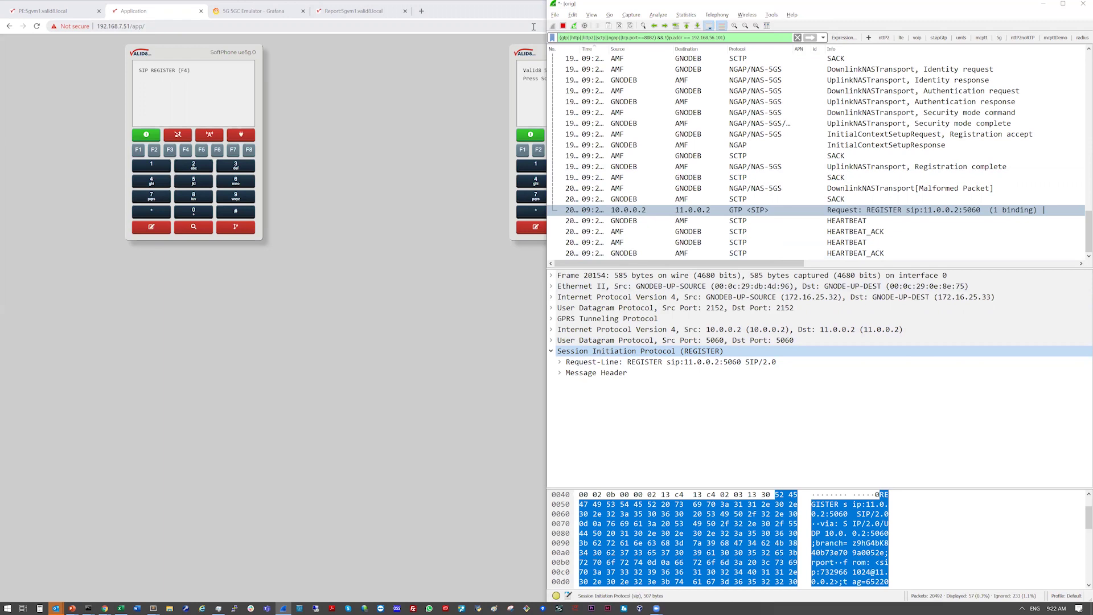
Switch to the '5G SGC Emulator - Grafana' tab to view per-node message count graphs.
left_click(234, 12)
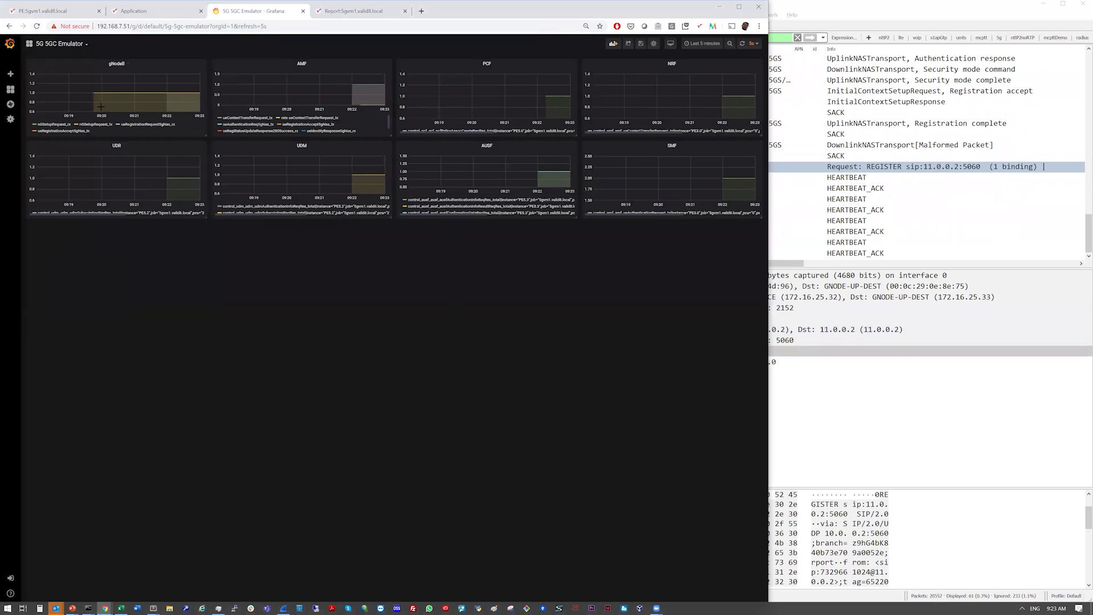
mouse_move(123, 91)
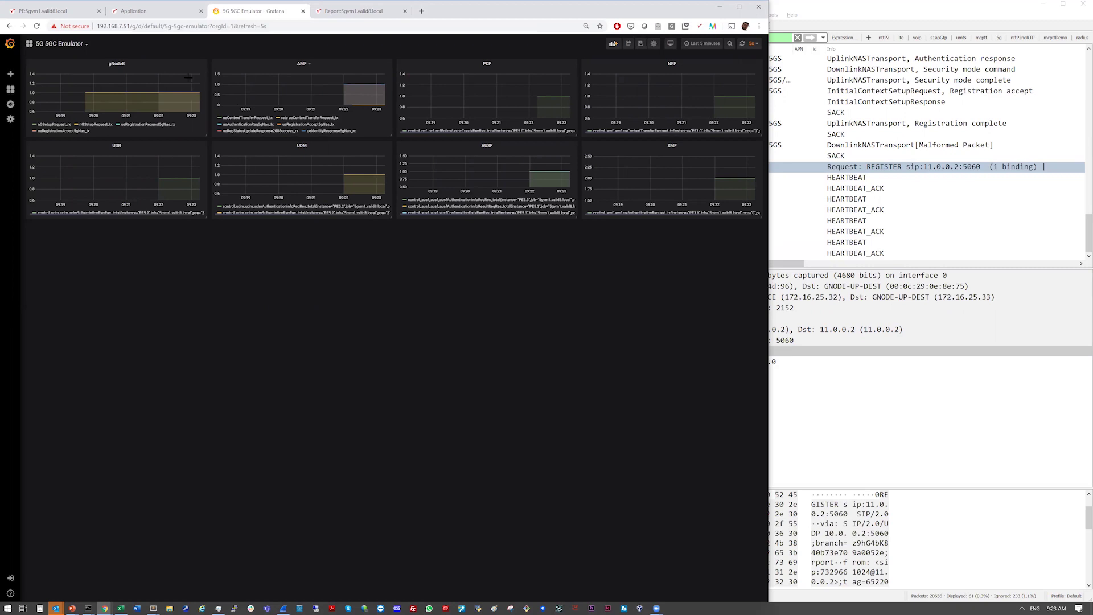
Open the Protocol Engine Report and scroll through the AMF, AUSF, EIR5G, Gnodeb and CDR counters.
left_click(345, 16)
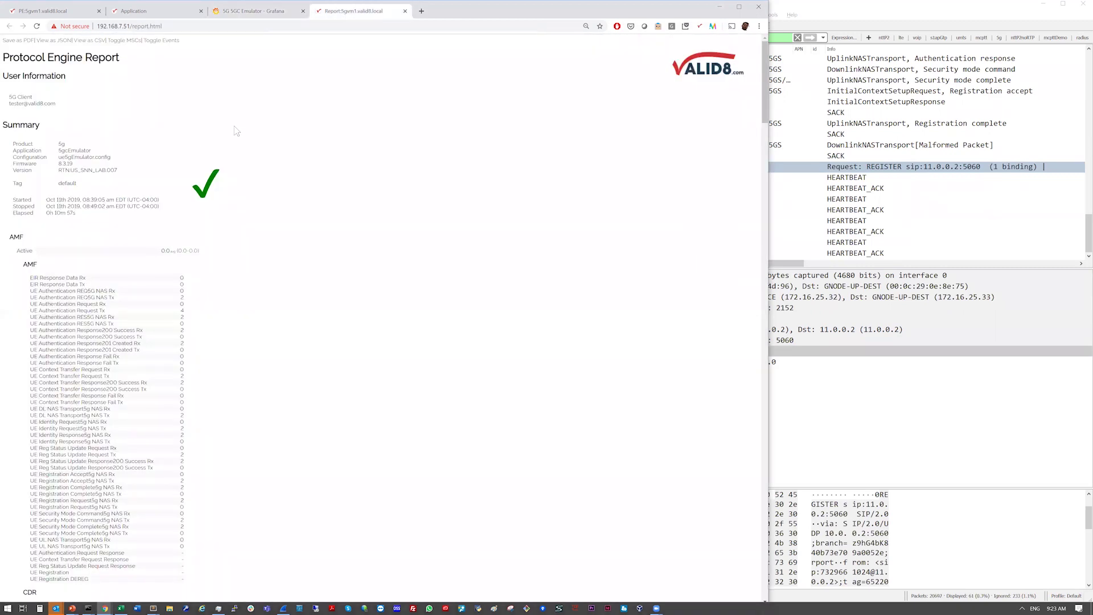
scroll(234, 126, "down", 6)
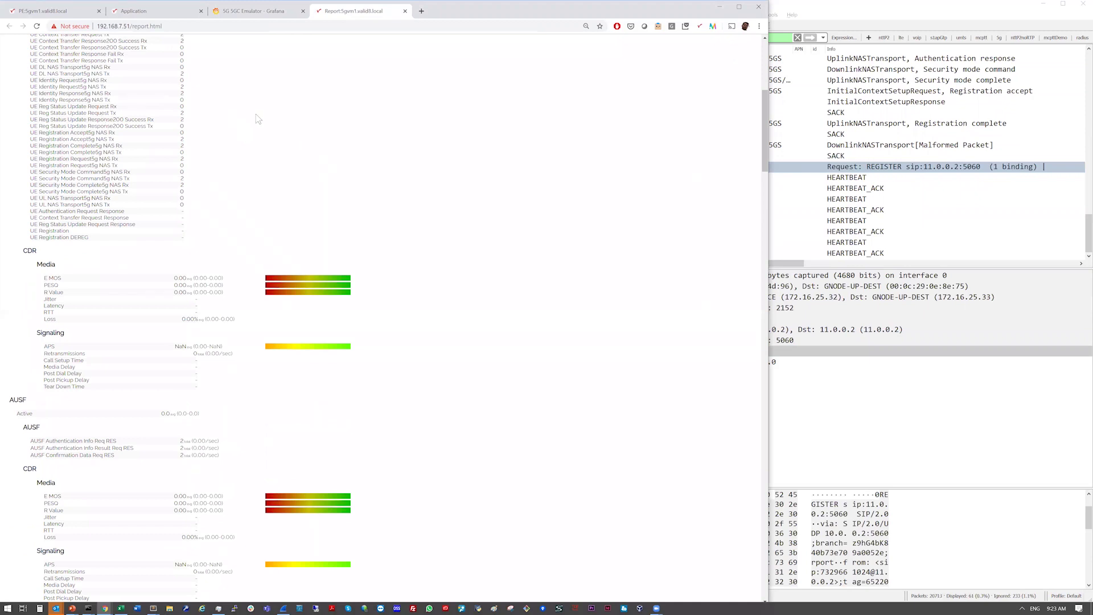
scroll(257, 115, "up", 2)
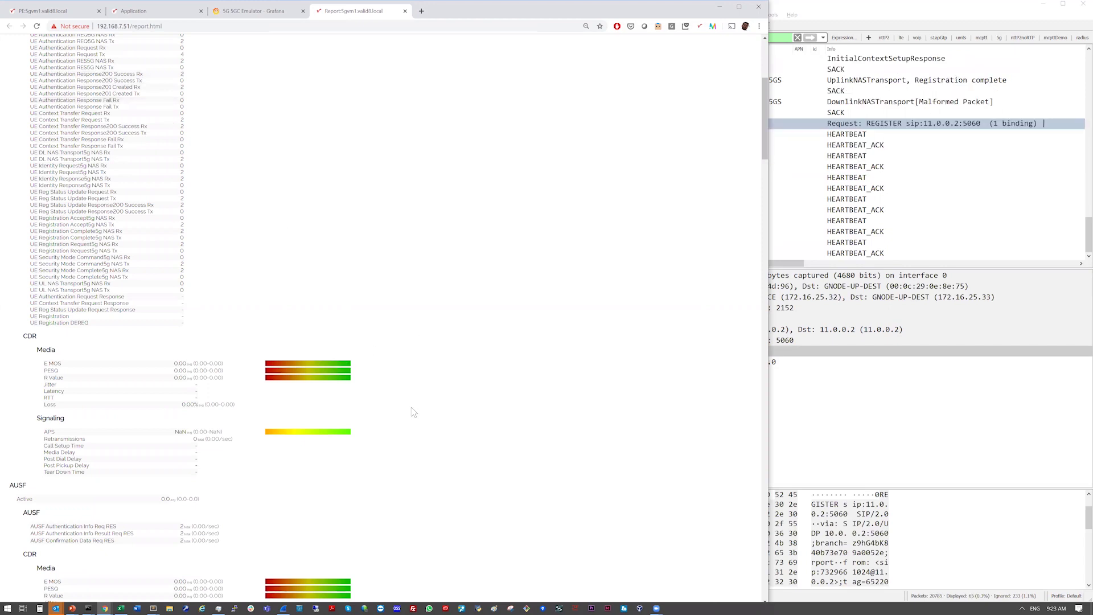
scroll(416, 413, "down", 1)
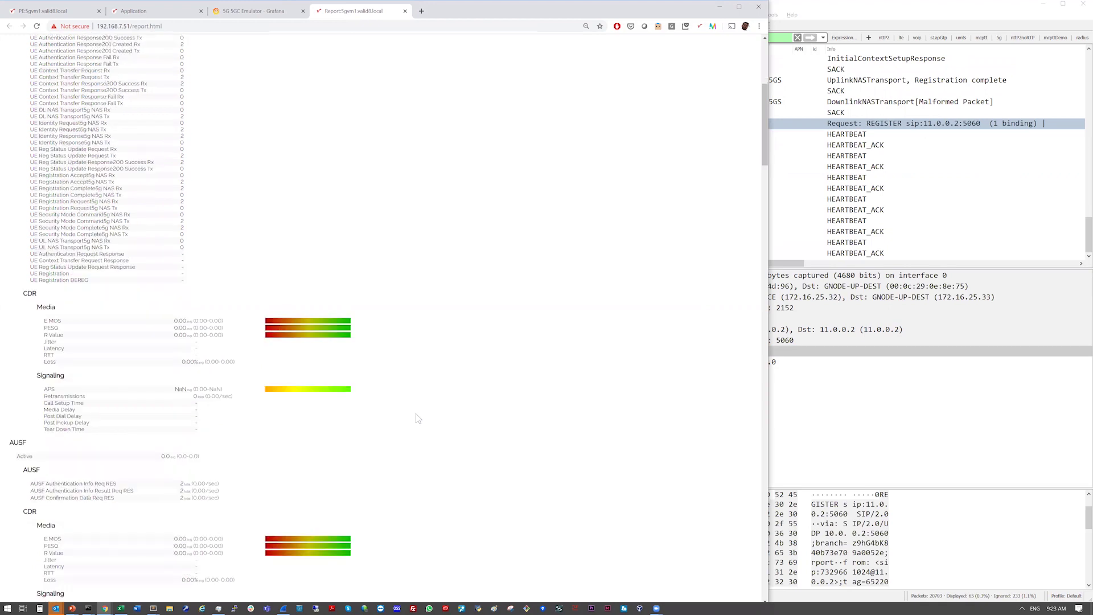
scroll(415, 414, "down", 1)
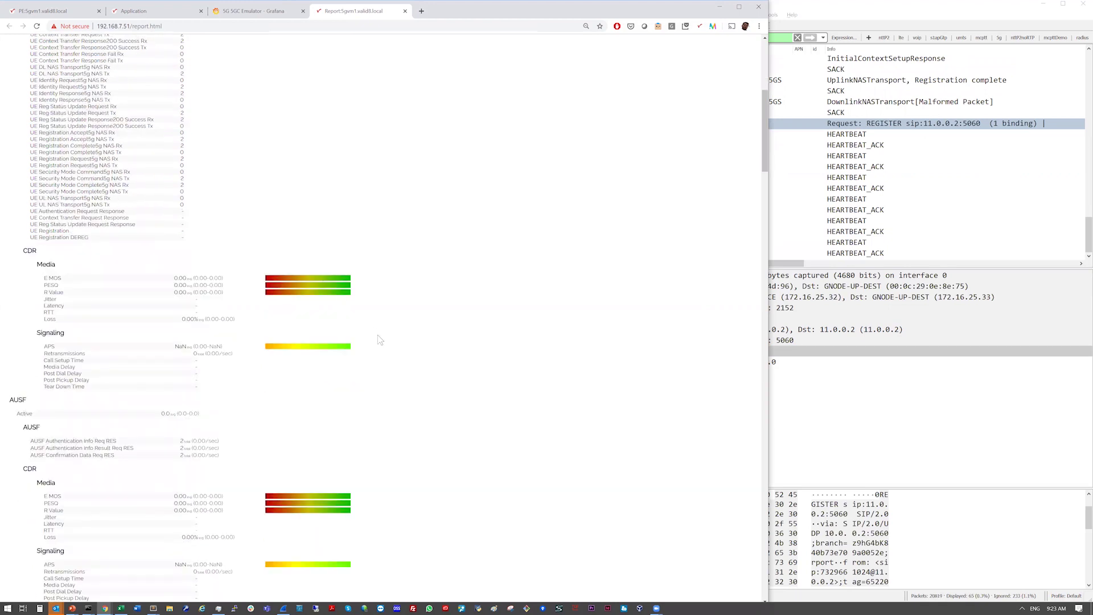
scroll(379, 333, "down", 6)
scroll(529, 376, "down", 3)
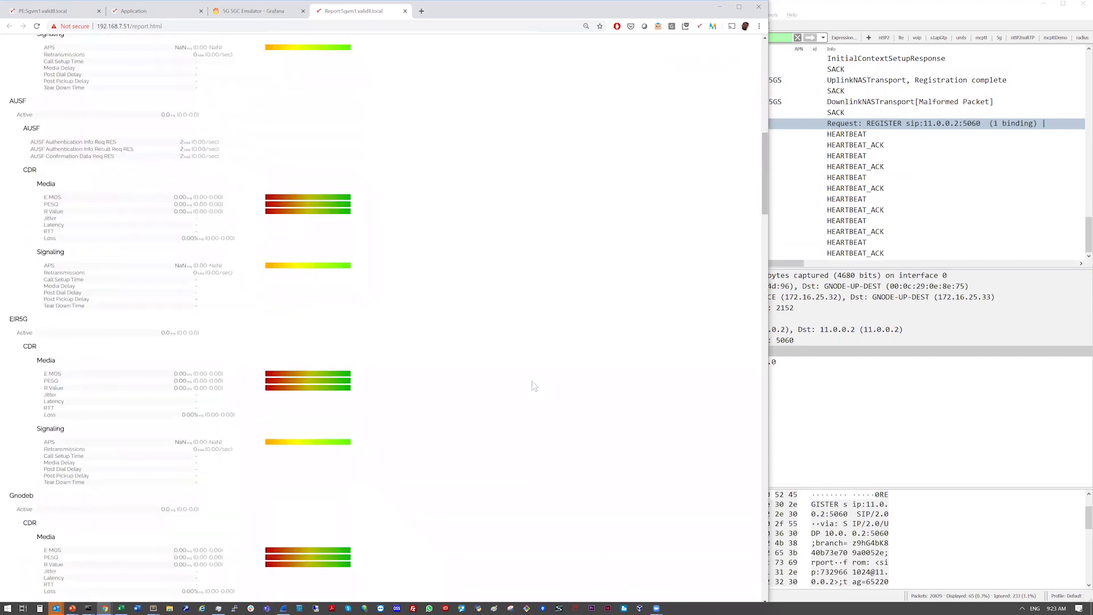
scroll(538, 385, "down", 1)
scroll(541, 390, "up", 13)
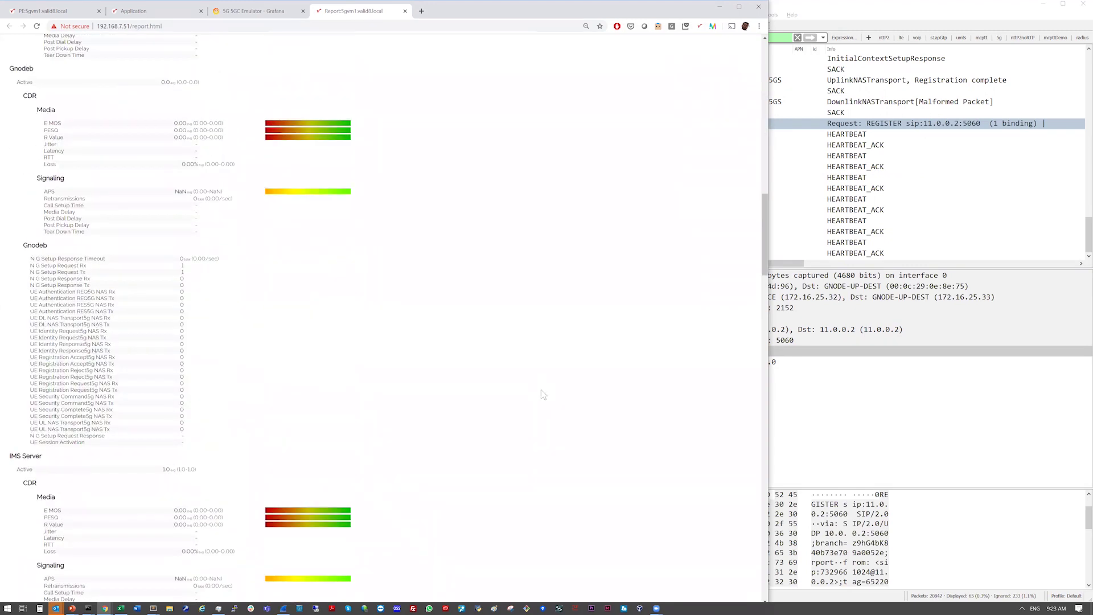
scroll(494, 301, "down", 7)
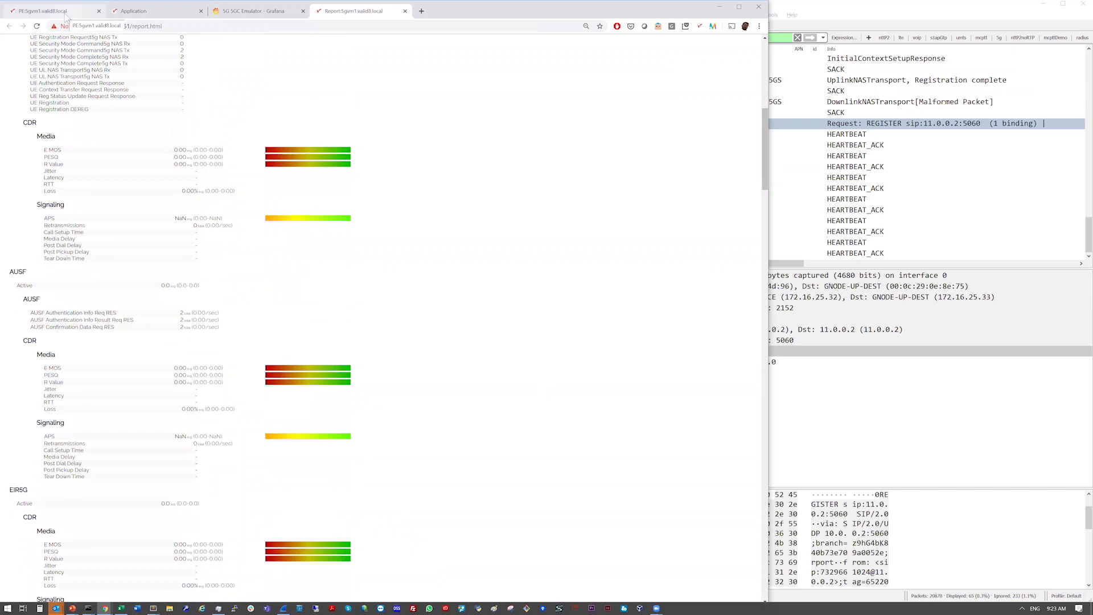
Open Tools > API Log and copy the GET /api/1/report command.
left_click(66, 11)
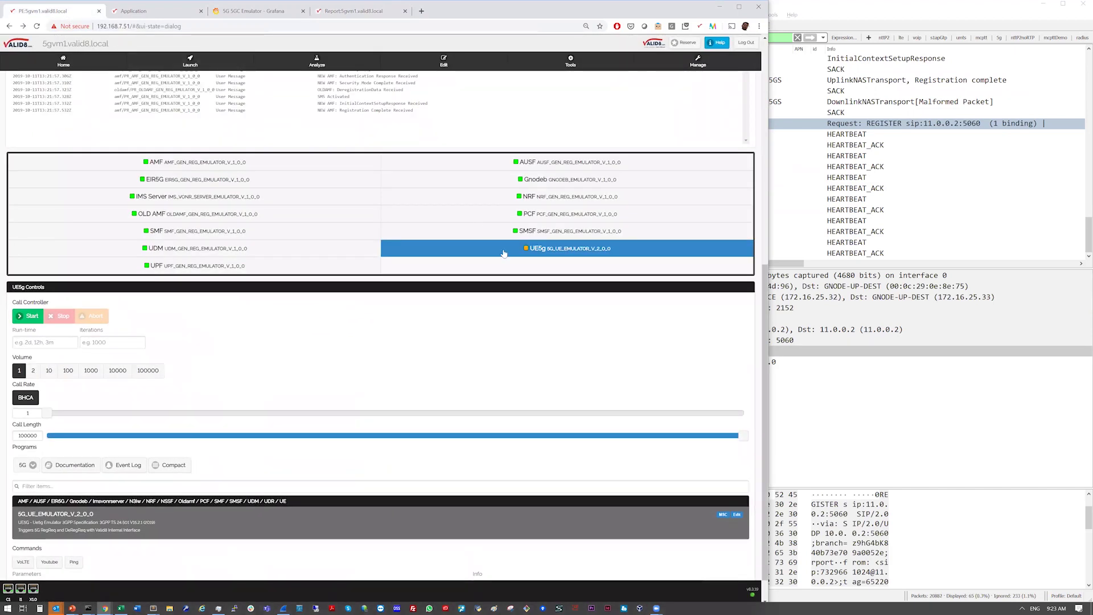
scroll(504, 254, "up", 6)
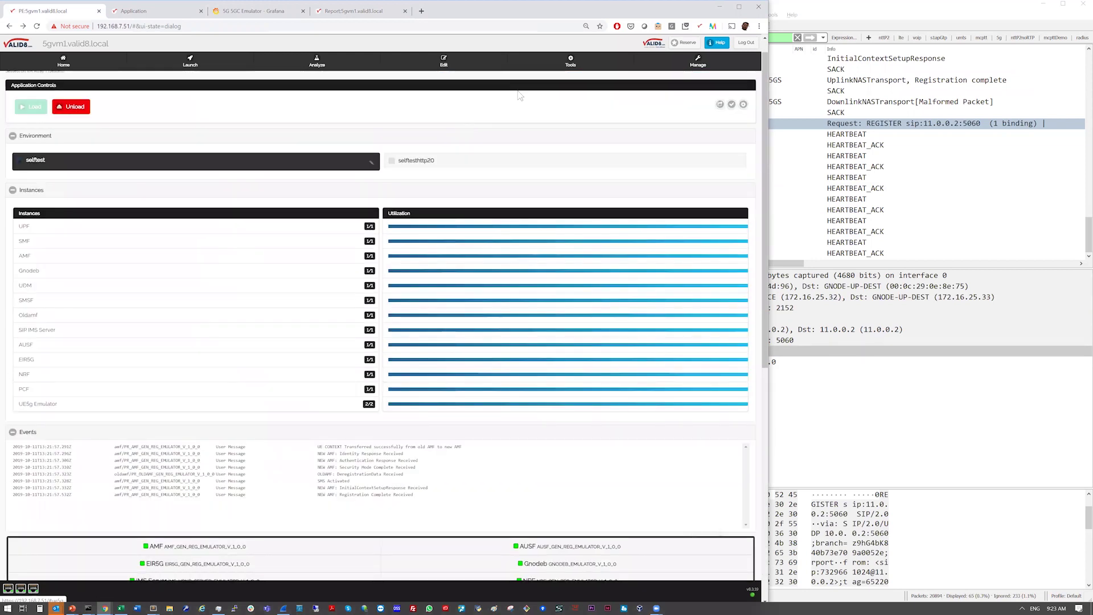
left_click(571, 61)
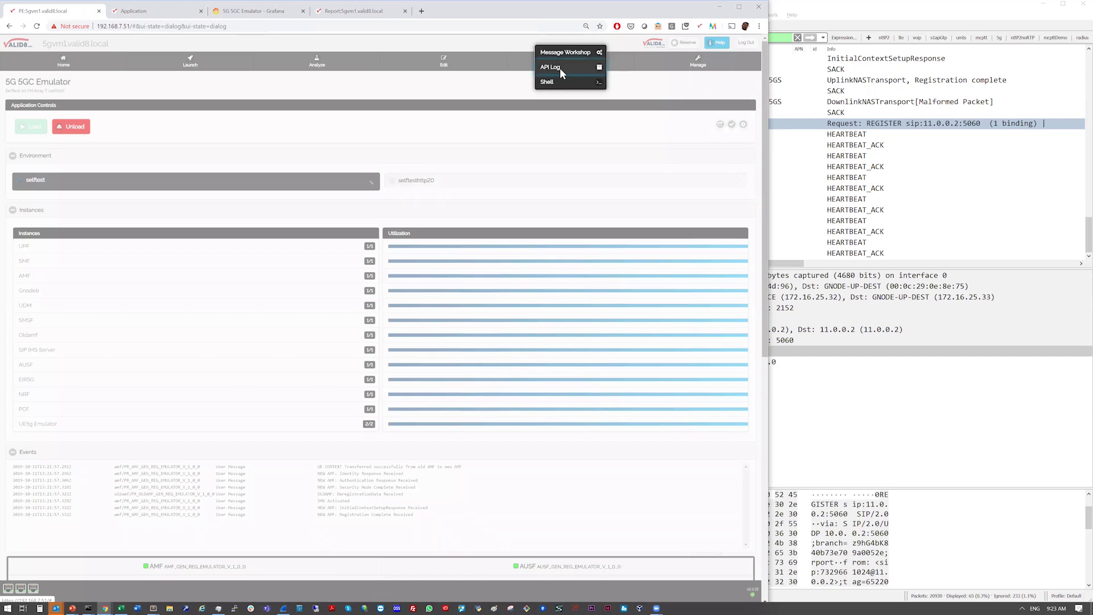
left_click(563, 73)
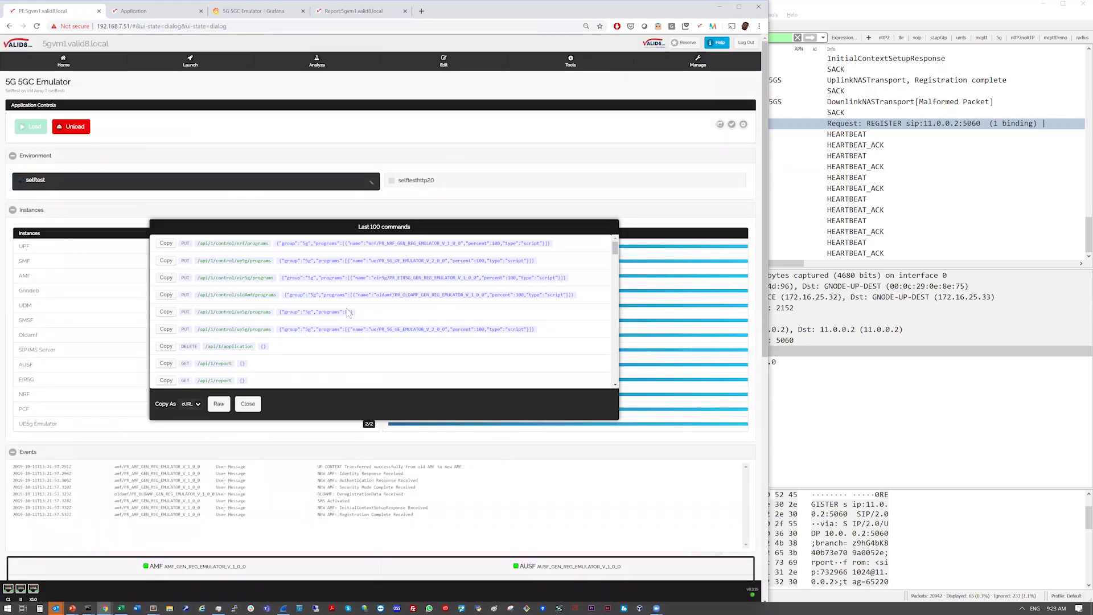
scroll(282, 322, "down", 2)
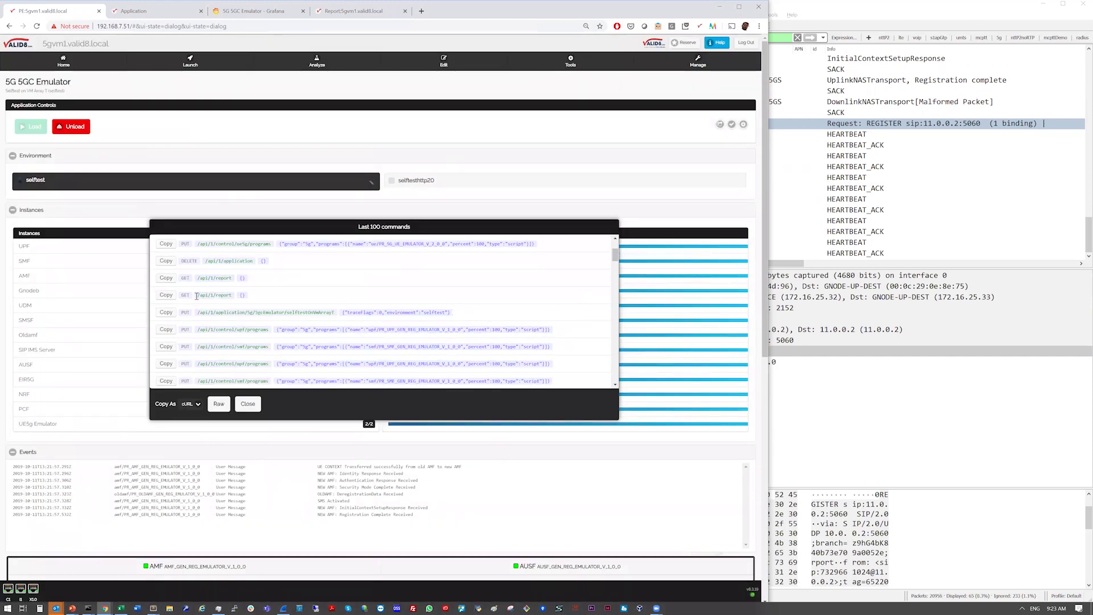
left_click(168, 295)
left_click(167, 295)
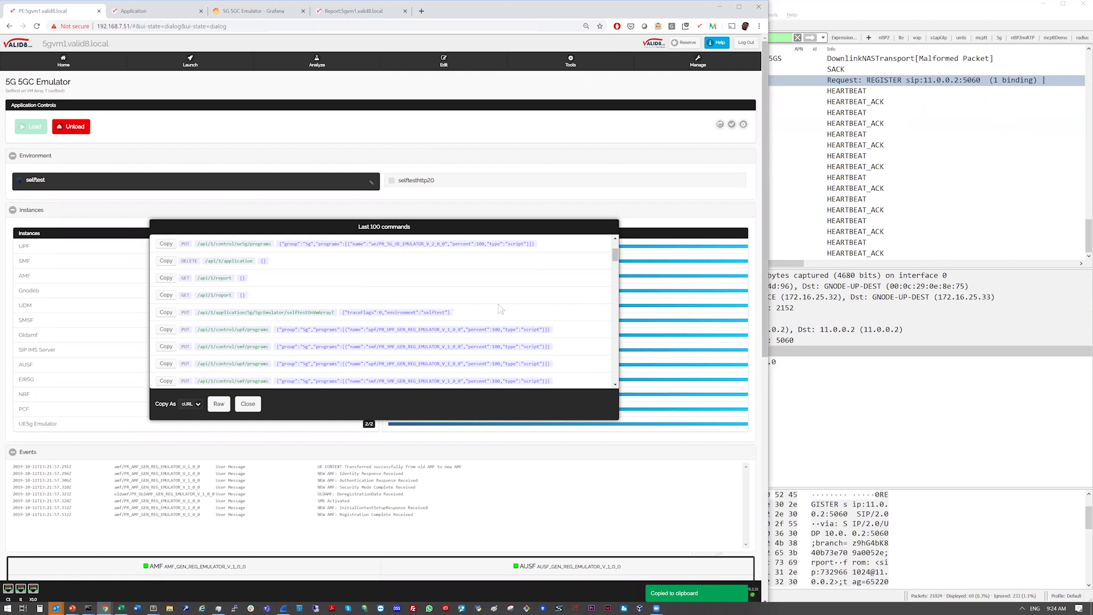
Scroll through the last 100 API commands, check the Copy As formats, and close the log.
scroll(280, 333, "down", 2)
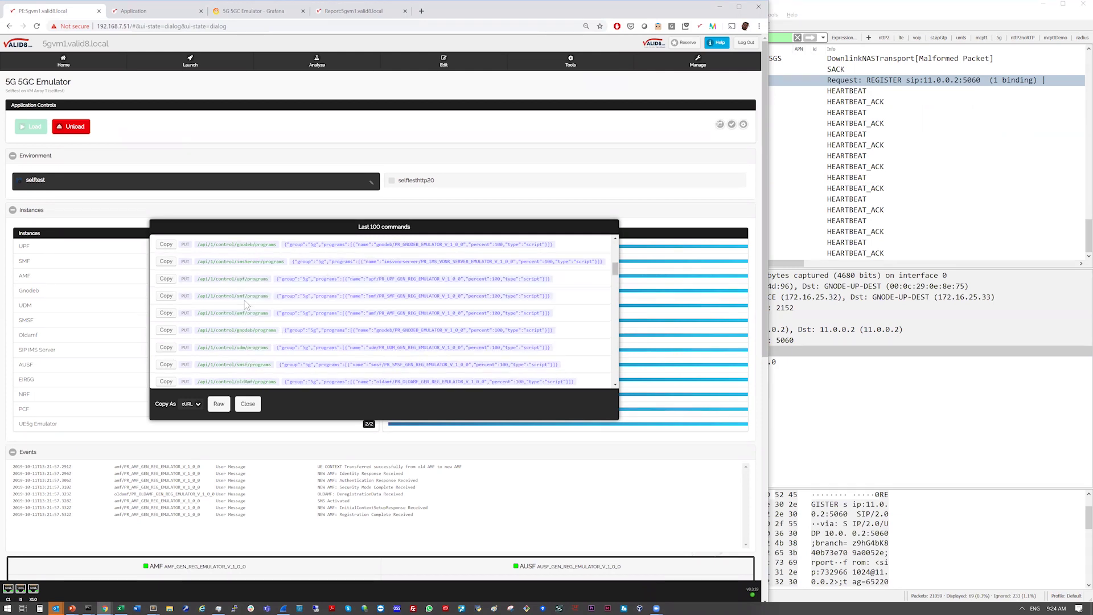
scroll(462, 278, "down", 3)
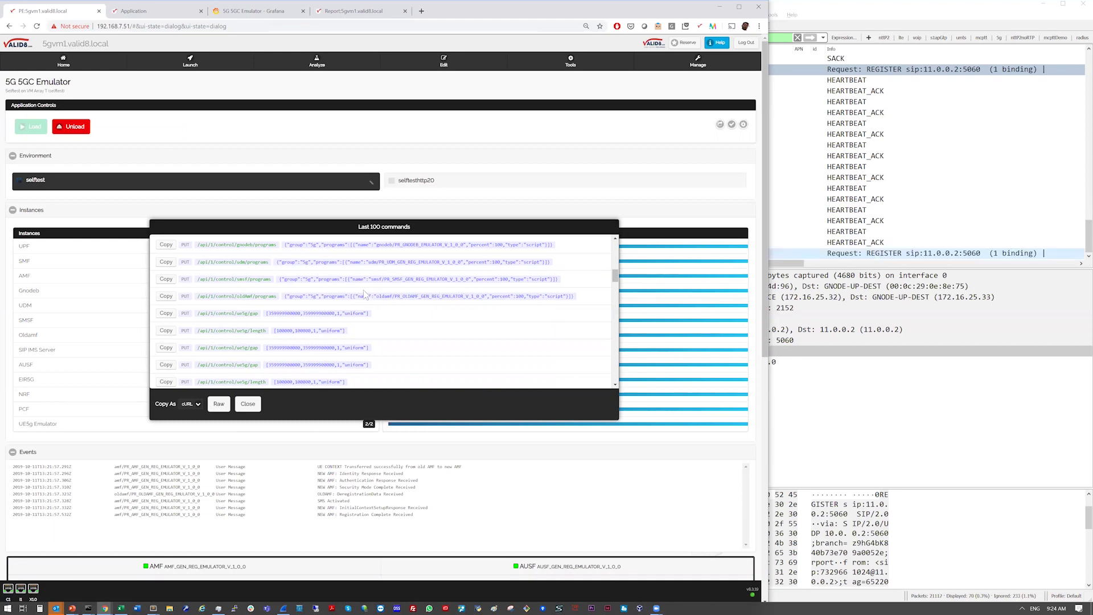
scroll(365, 295, "down", 1)
scroll(366, 295, "down", 5)
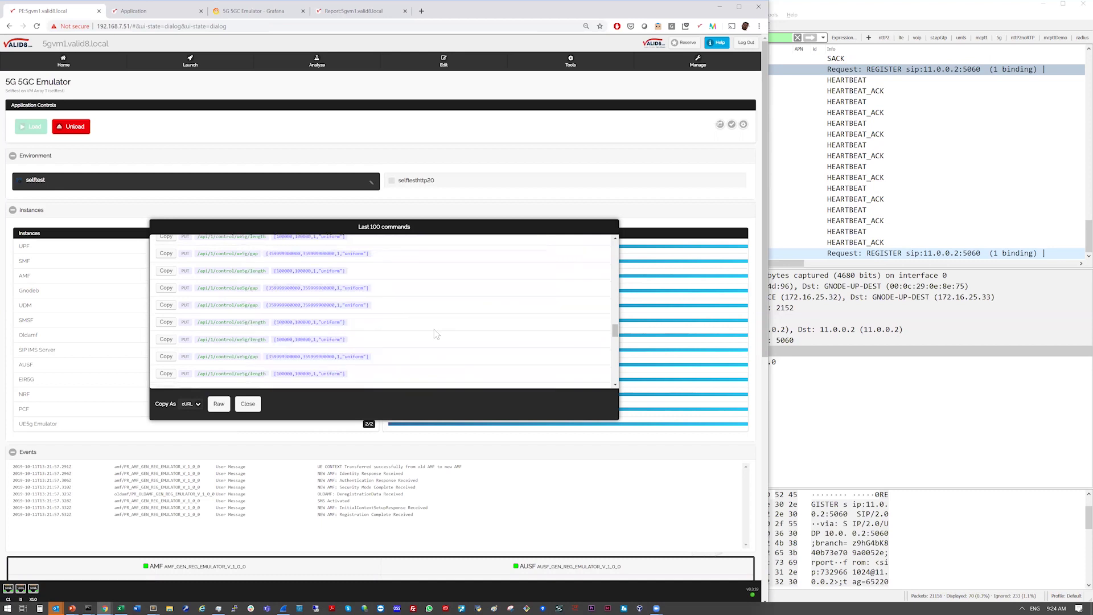
scroll(439, 332, "down", 3)
scroll(457, 344, "down", 2)
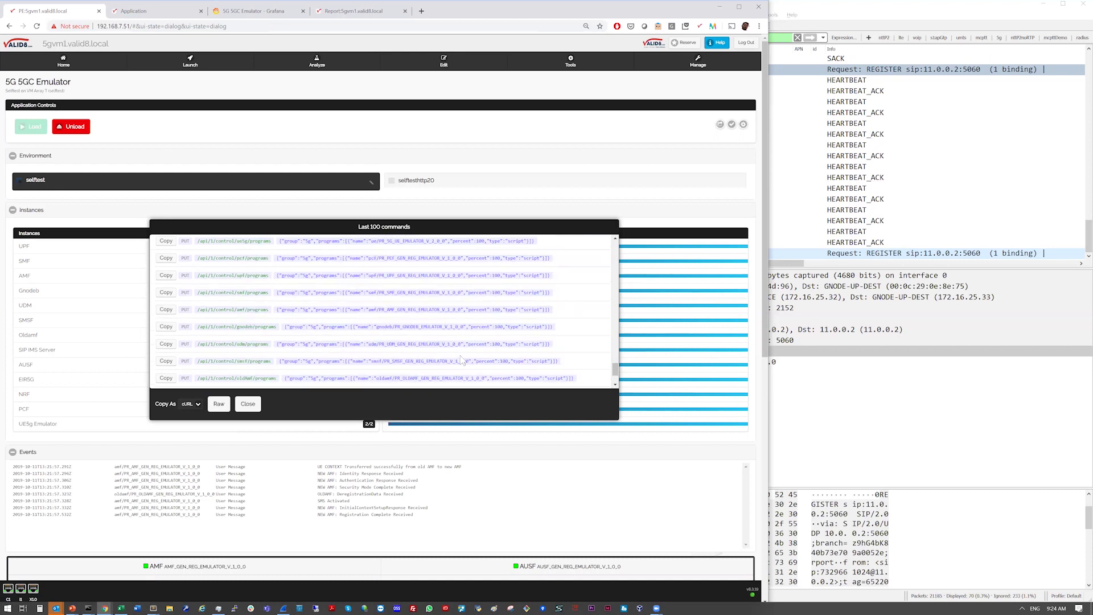
left_click(191, 403)
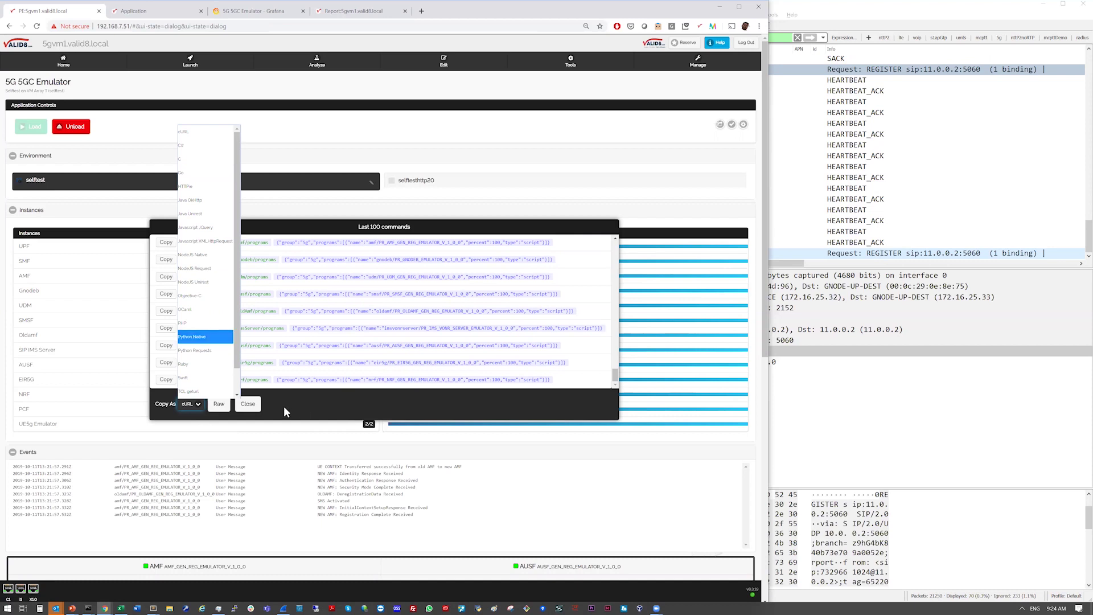
left_click(248, 404)
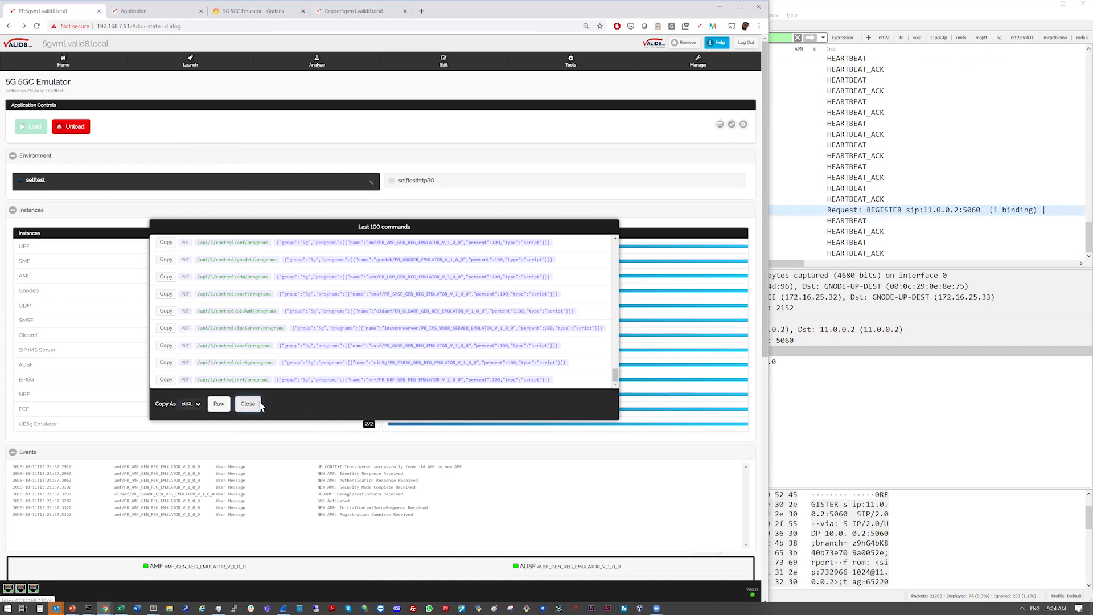
left_click(248, 404)
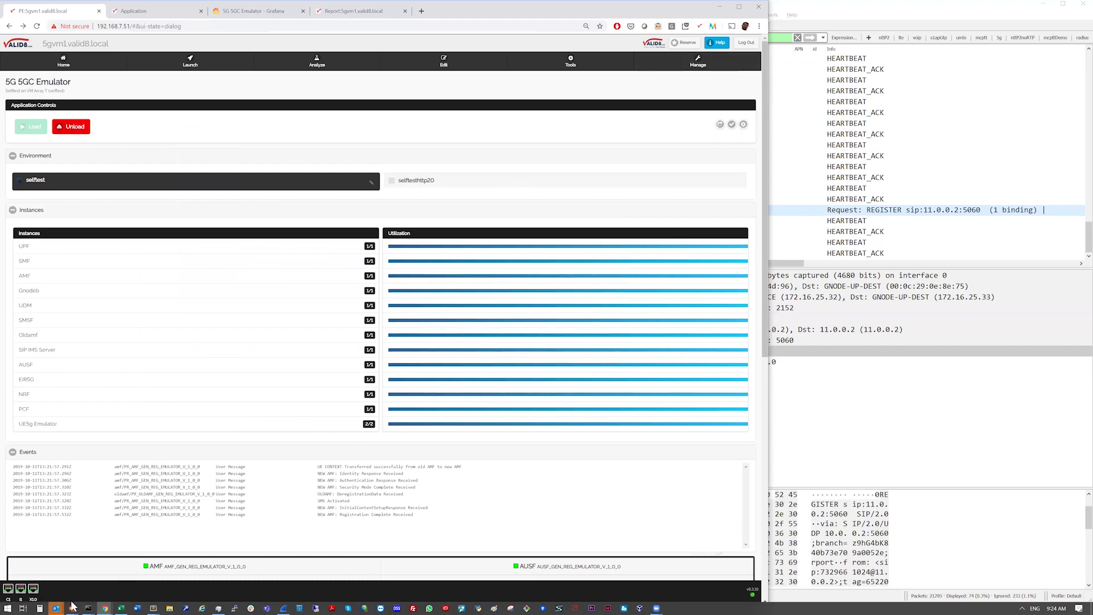
Show the PowerPoint window previews, including the running slide show.
mouse_move(73, 607)
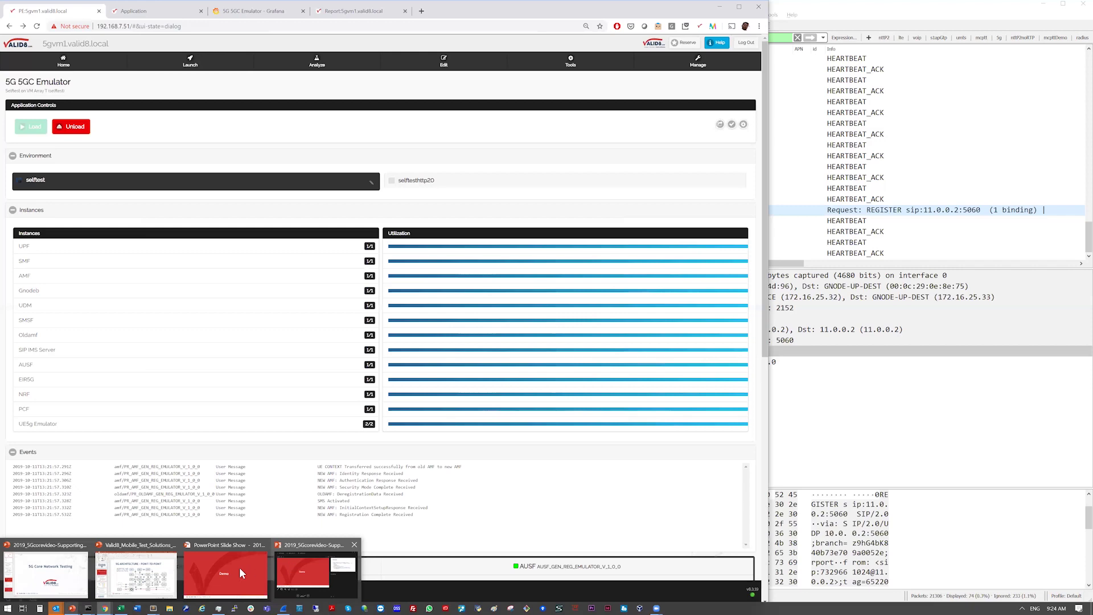